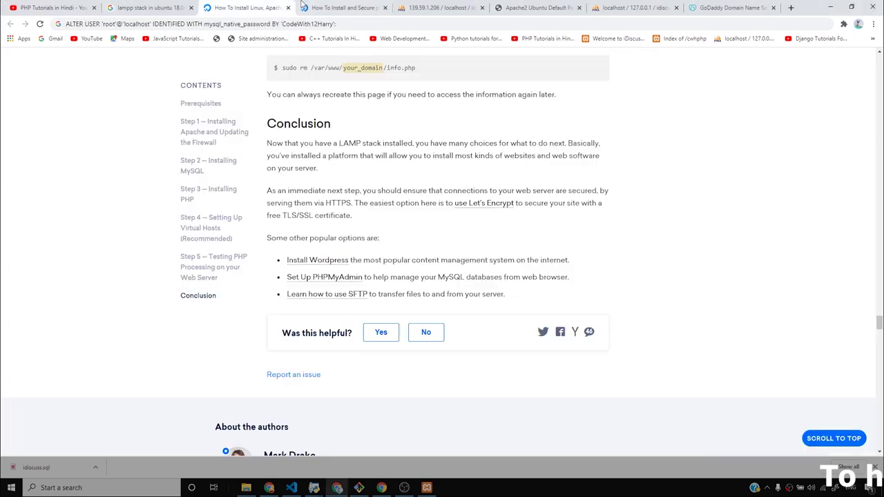
Step: Scroll up the phpMyAdmin tutorial and select the text of its title
{"action": "scroll", "coordinate": [293, 222], "scroll_direction": "up", "scroll_amount": 10}
{"action": "scroll", "coordinate": [294, 222], "scroll_direction": "up", "scroll_amount": 10}
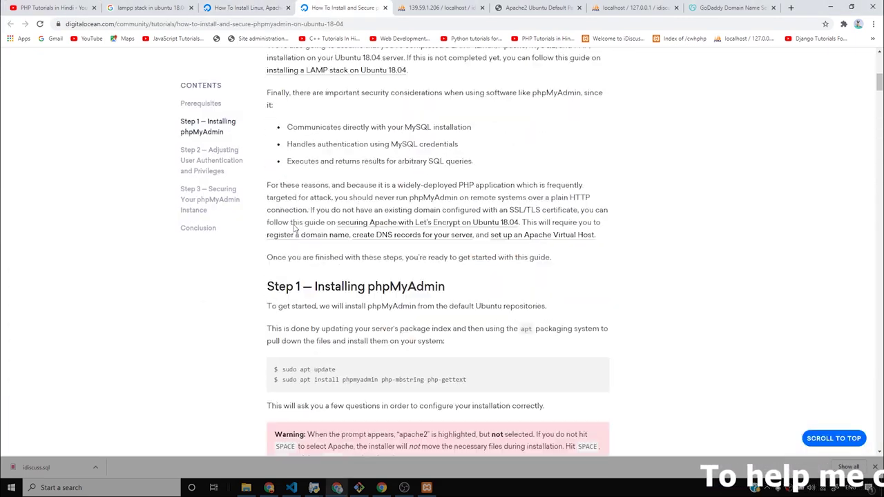
{"action": "left_click_drag", "start_coordinate": [267, 141], "coordinate": [543, 165]}
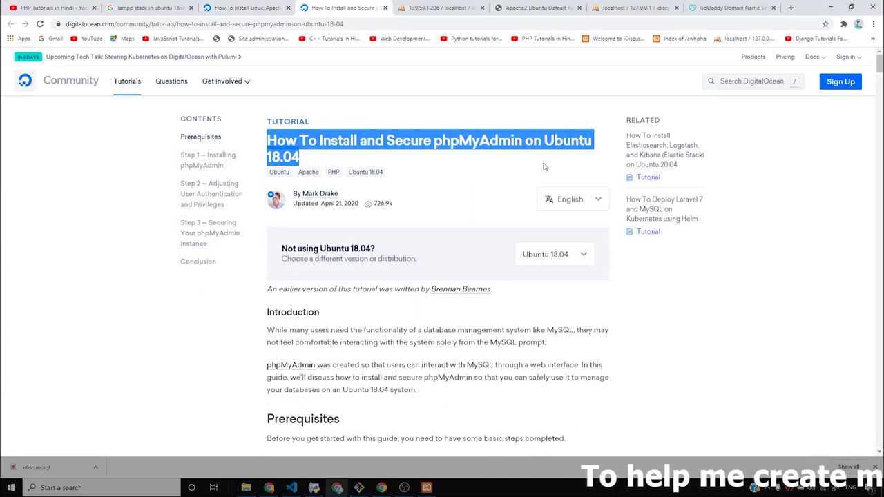
{"action": "left_click", "coordinate": [543, 165]}
{"action": "left_click_drag", "start_coordinate": [296, 154], "coordinate": [262, 147]}
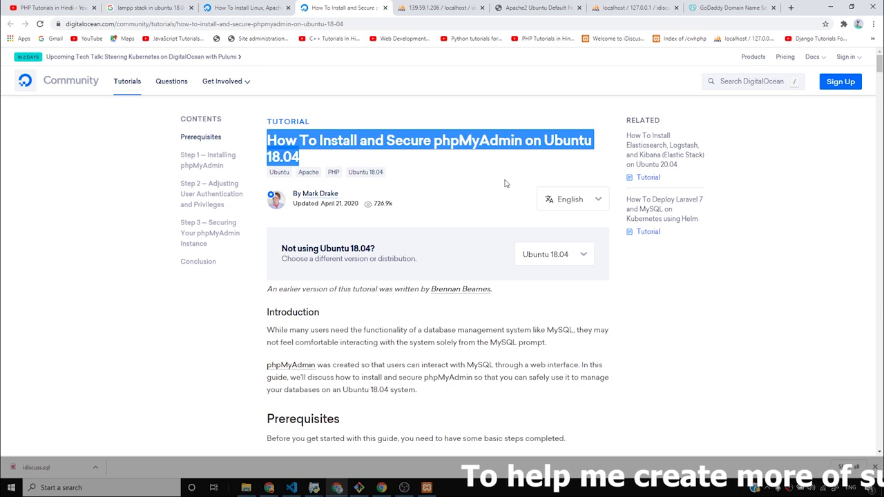
{"action": "left_click", "coordinate": [387, 163]}
{"action": "left_click_drag", "start_coordinate": [402, 142], "coordinate": [542, 141]}
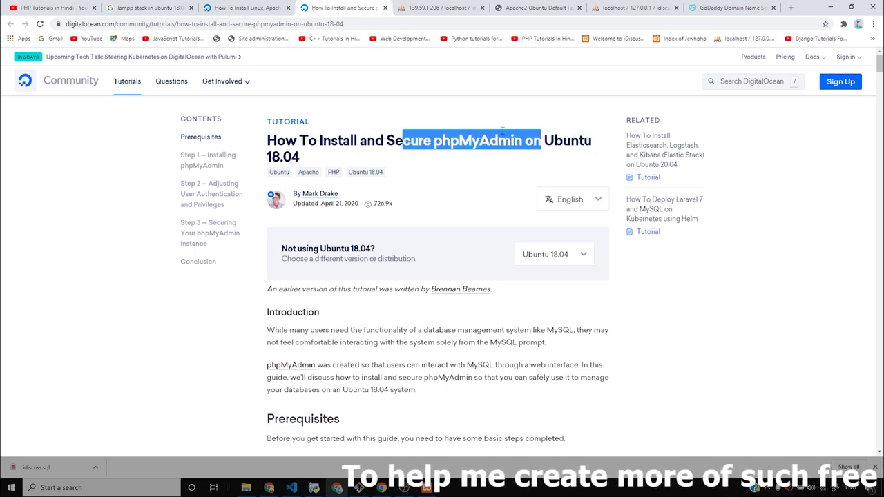
Step: Go back to the Google results for 'lampp stack in ubuntu 18.04' and scan them
{"action": "left_click", "coordinate": [171, 7]}
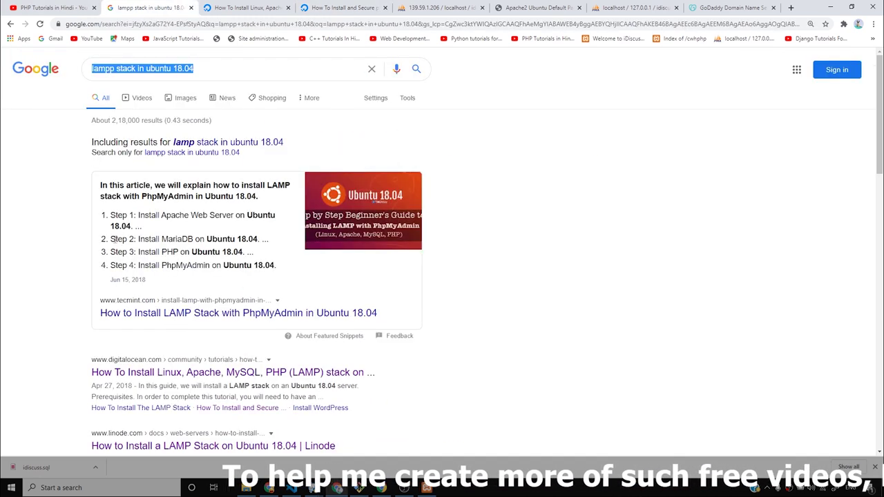
{"action": "scroll", "coordinate": [79, 414], "scroll_direction": "down", "scroll_amount": 9}
{"action": "scroll", "coordinate": [79, 414], "scroll_direction": "up", "scroll_amount": 9}
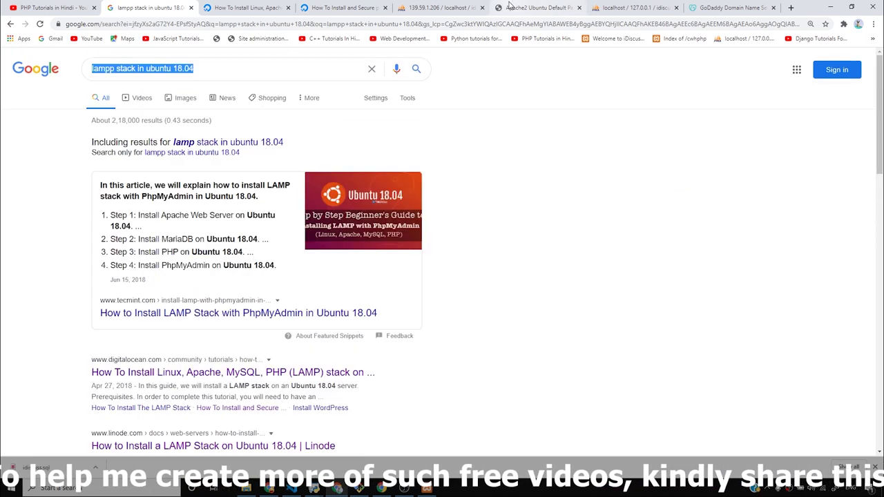
Step: Search Google for 'filezilla installer' in a new tab
{"action": "left_click", "coordinate": [792, 7]}
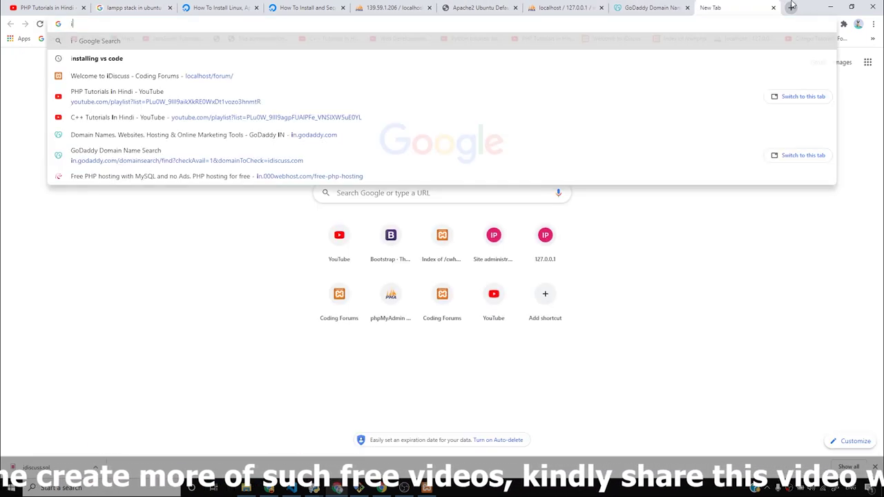
{"action": "type", "text": "filezil"}
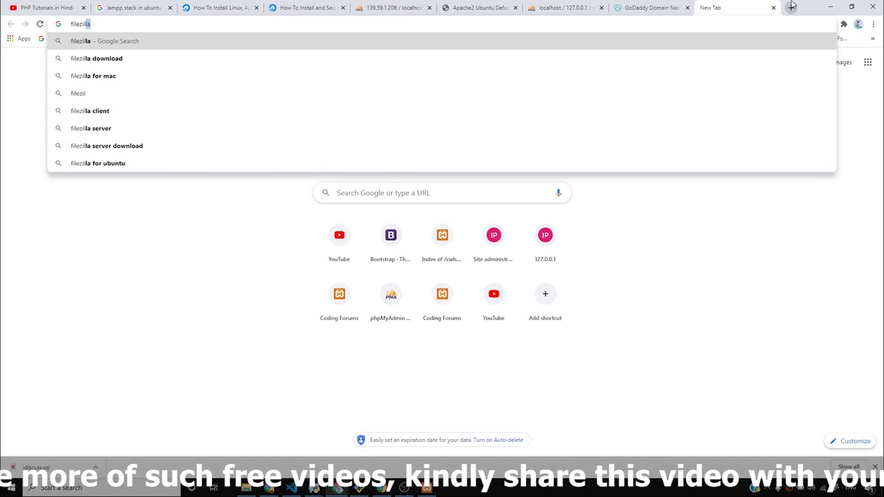
{"action": "type", "text": "la instal;"}
{"action": "key", "text": "Return"}
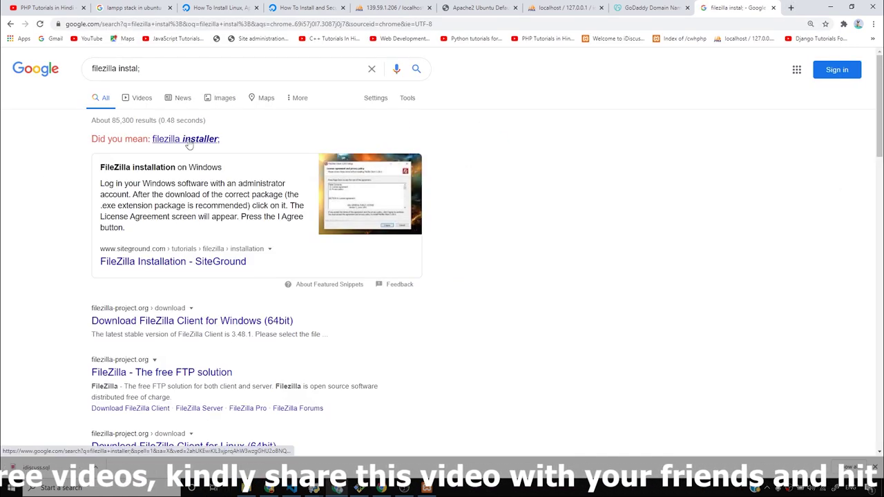
{"action": "left_click", "coordinate": [209, 139]}
{"action": "left_click", "coordinate": [151, 69]}
{"action": "key", "text": "BackSpace"}
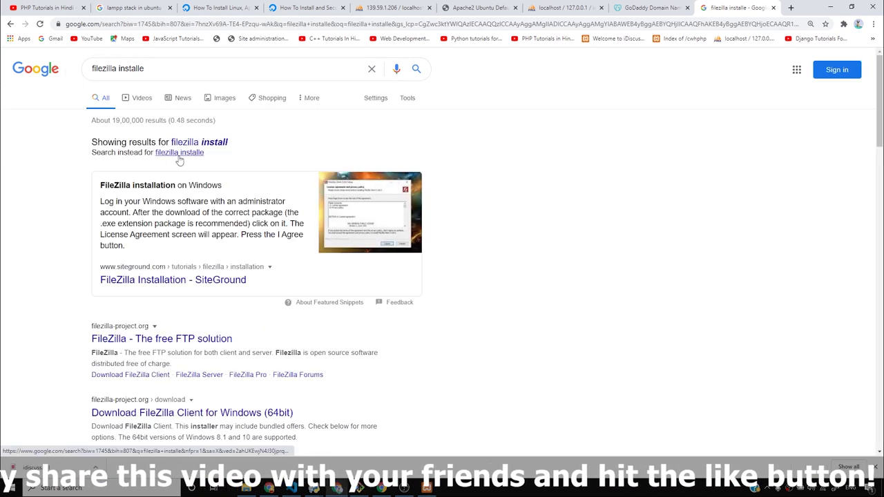
Step: Open filezilla-project.org and go to the Download FileZilla Client page
{"action": "left_click", "coordinate": [154, 326]}
{"action": "left_click", "coordinate": [175, 339]}
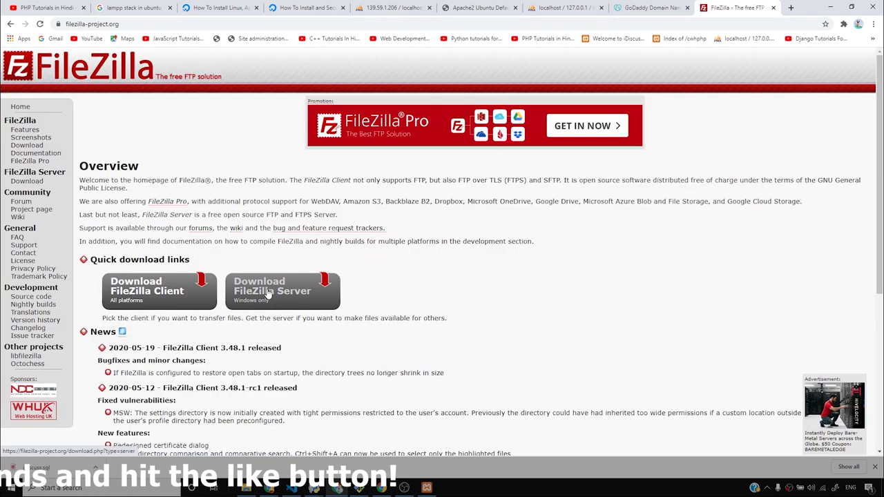
{"action": "left_click", "coordinate": [166, 295]}
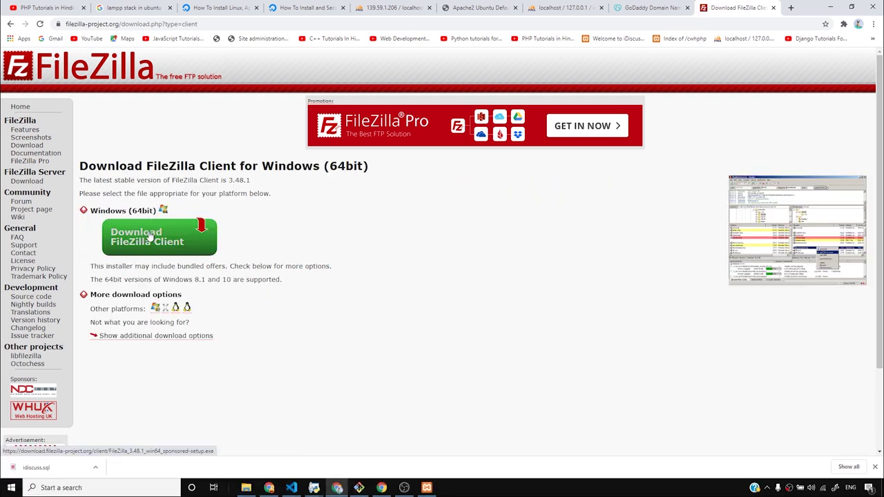
Step: Compare the FileZilla editions and download the free edition
{"action": "left_click", "coordinate": [143, 245]}
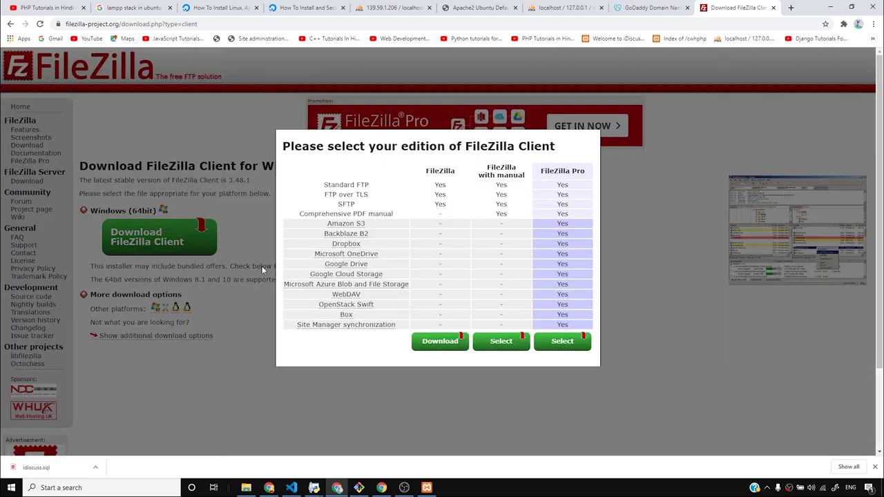
{"action": "left_click_drag", "start_coordinate": [435, 184], "coordinate": [442, 205]}
{"action": "left_click", "coordinate": [442, 205]}
{"action": "left_click_drag", "start_coordinate": [560, 171], "coordinate": [570, 310]}
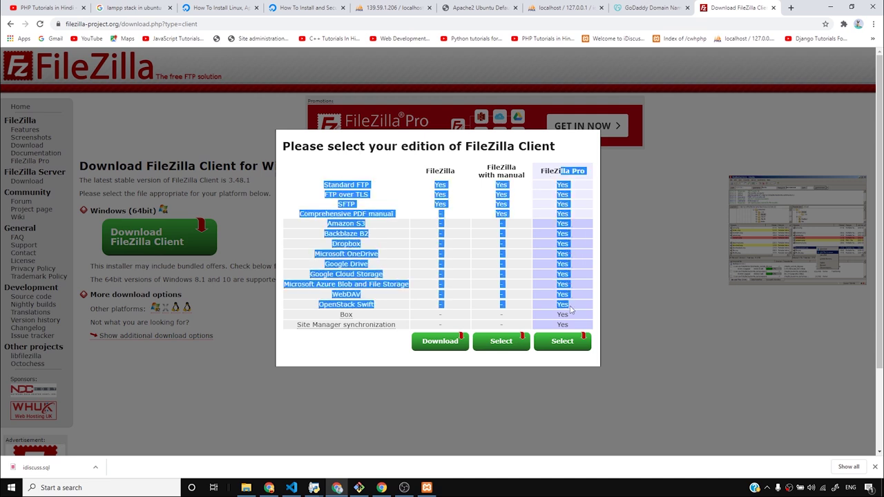
{"action": "left_click", "coordinate": [533, 286]}
{"action": "left_click_drag", "start_coordinate": [426, 174], "coordinate": [442, 186]}
{"action": "left_click", "coordinate": [442, 199]}
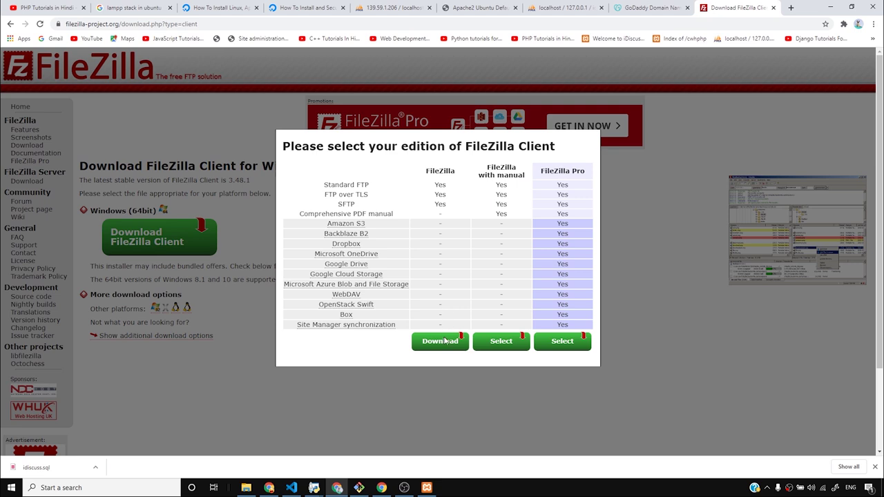
{"action": "left_click", "coordinate": [446, 341]}
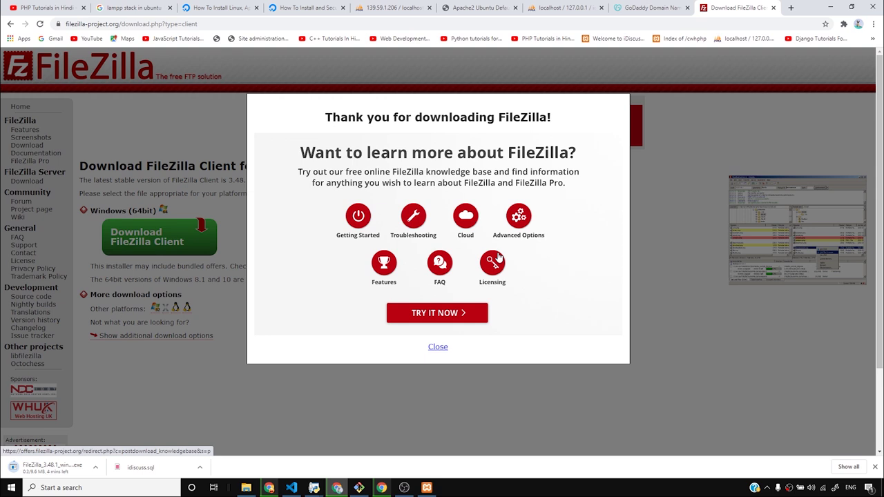
Step: Cancel both duplicate FileZilla downloads on the Chrome downloads page
{"action": "key", "text": "ctrl+j"}
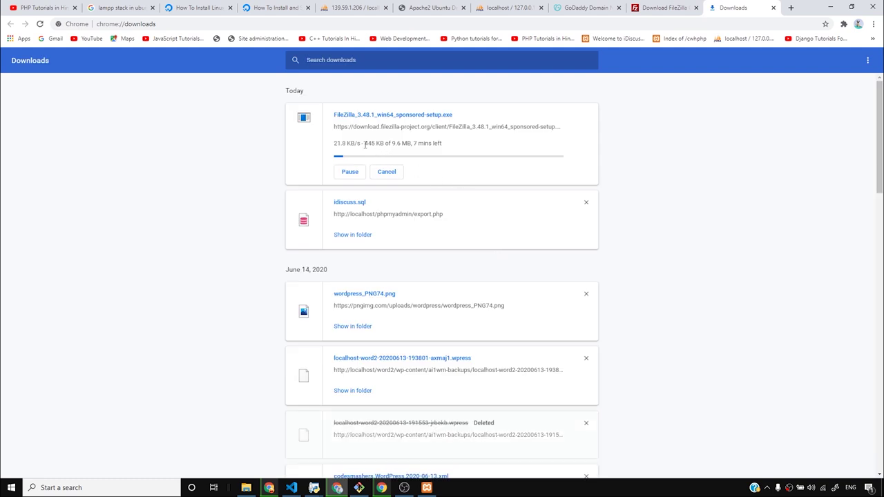
{"action": "left_click_drag", "start_coordinate": [366, 144], "coordinate": [455, 150]}
{"action": "left_click_drag", "start_coordinate": [334, 146], "coordinate": [356, 145]}
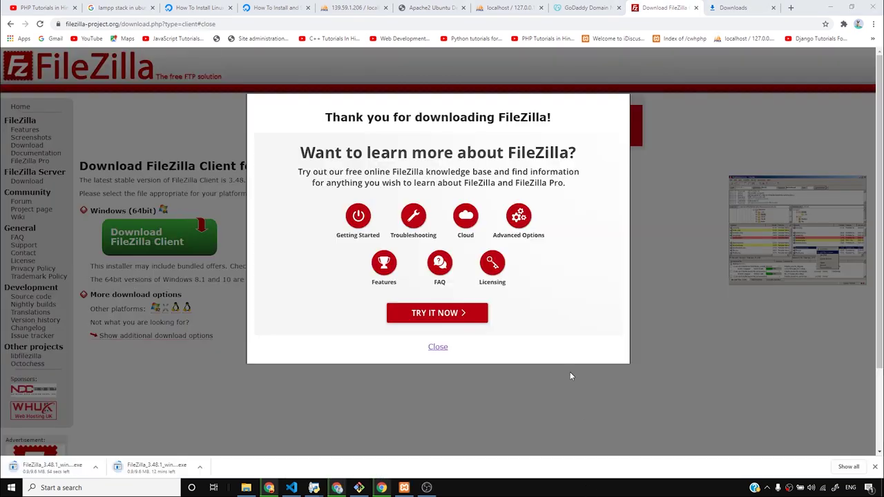
{"action": "left_click", "coordinate": [731, 8]}
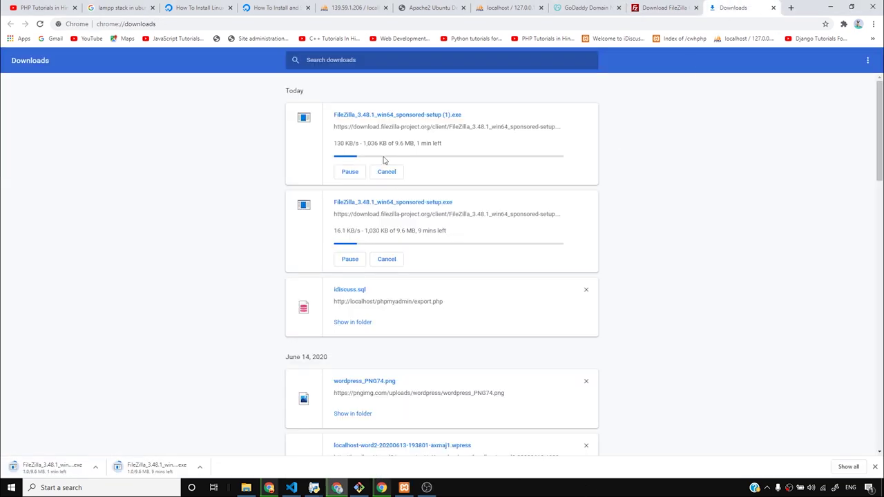
{"action": "left_click_drag", "start_coordinate": [335, 144], "coordinate": [354, 145]}
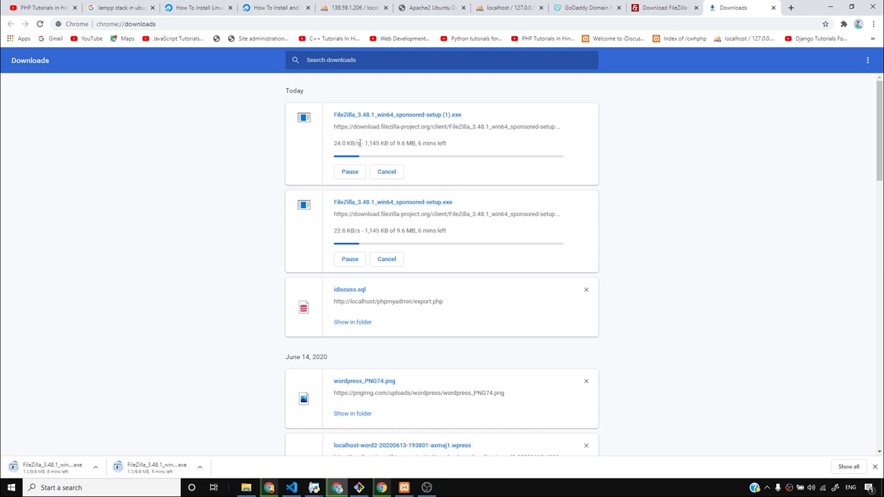
{"action": "left_click", "coordinate": [387, 262]}
{"action": "left_click", "coordinate": [388, 172]}
Step: Download the free FileZilla edition again and close the thank-you popup
{"action": "left_click", "coordinate": [659, 7]}
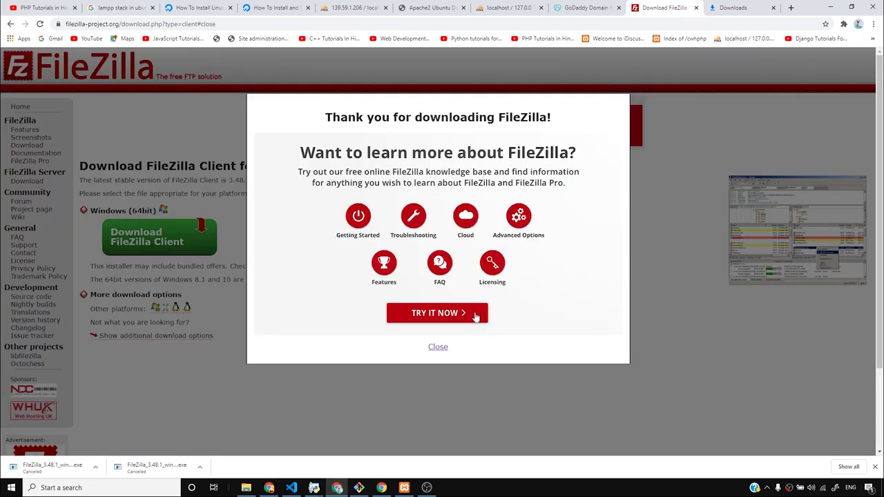
{"action": "left_click", "coordinate": [443, 350]}
{"action": "left_click", "coordinate": [155, 239]}
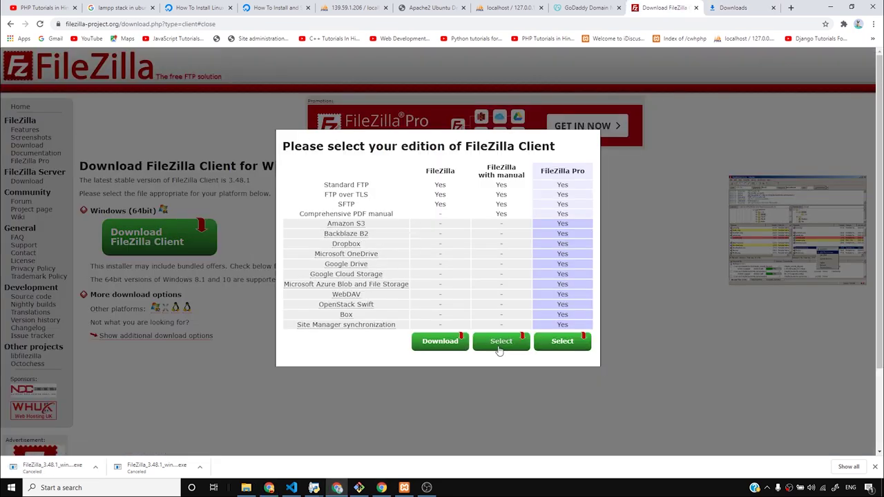
{"action": "left_click", "coordinate": [263, 172]}
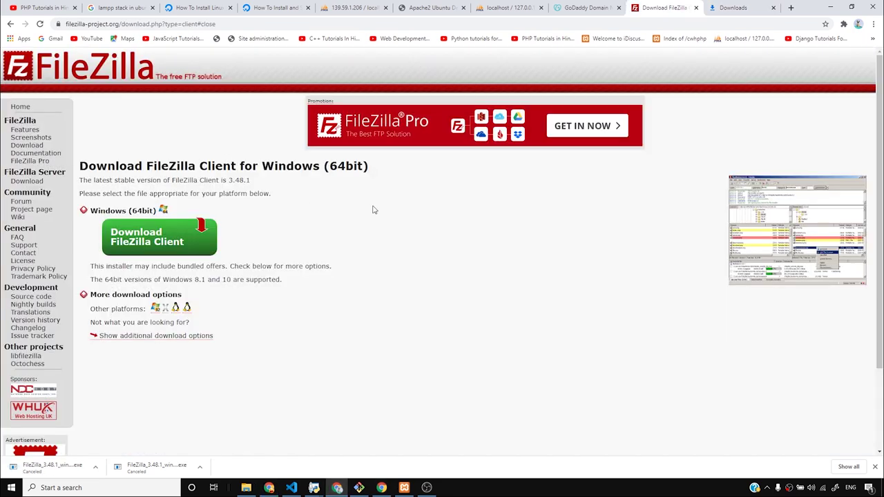
{"action": "left_click", "coordinate": [172, 247]}
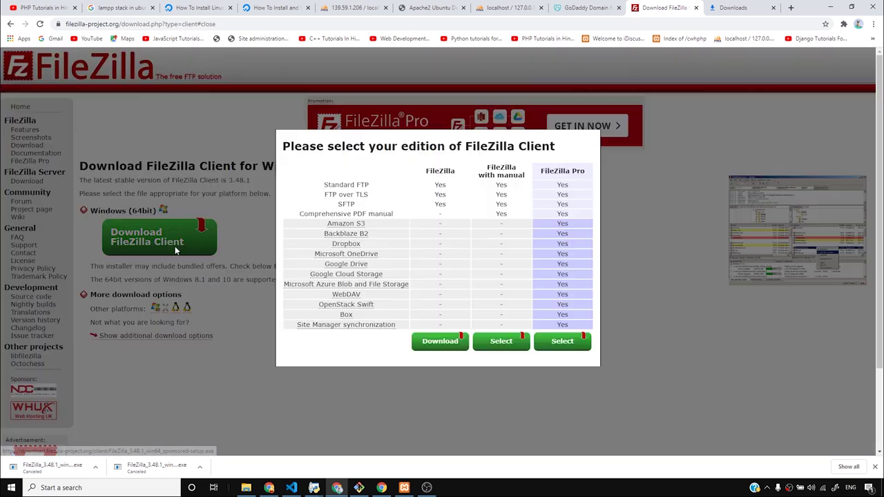
{"action": "left_click", "coordinate": [447, 345]}
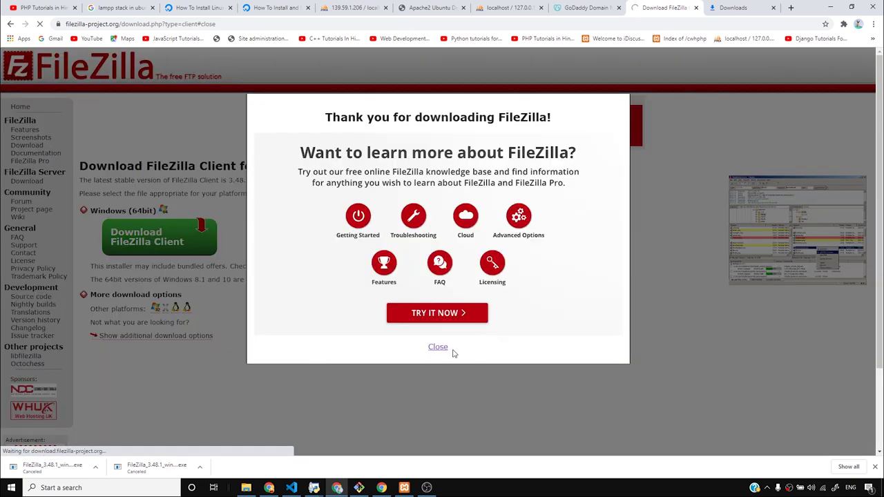
{"action": "left_click", "coordinate": [442, 349]}
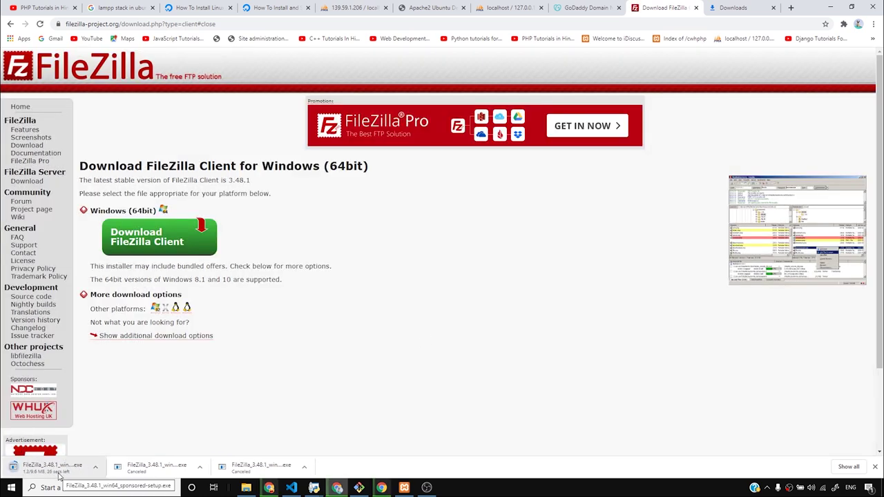
Step: Wait for the FileZilla 3.48.1 installer to finish downloading, then run it
{"action": "left_click", "coordinate": [734, 8]}
{"action": "left_click_drag", "start_coordinate": [335, 143], "coordinate": [477, 154]}
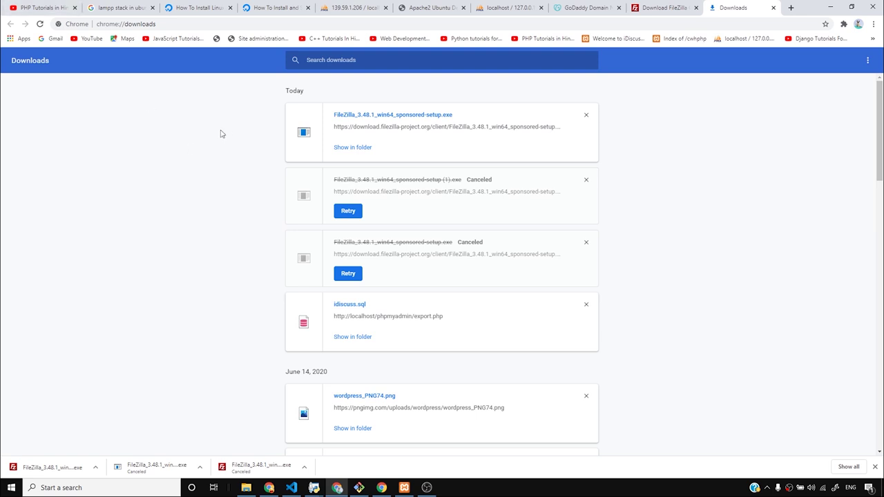
{"action": "left_click", "coordinate": [77, 464]}
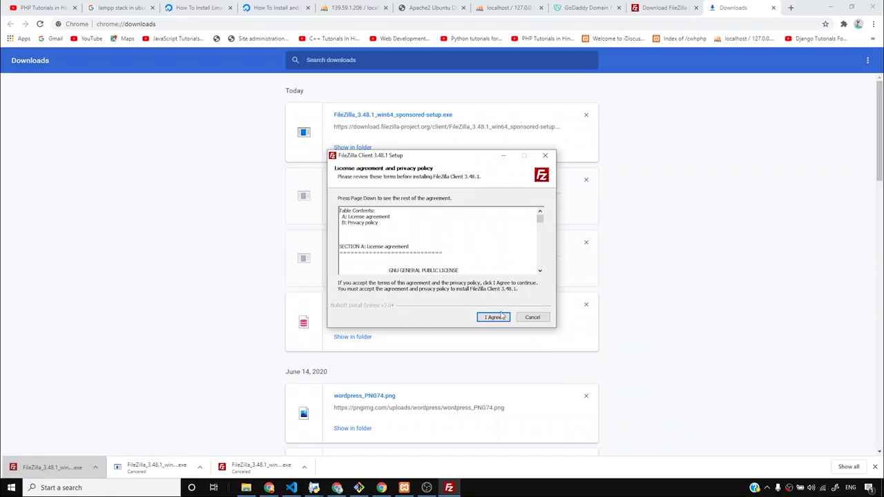
Step: Accept the licence, then cancel and confirm quitting setup since FileZilla is installed
{"action": "left_click", "coordinate": [495, 317]}
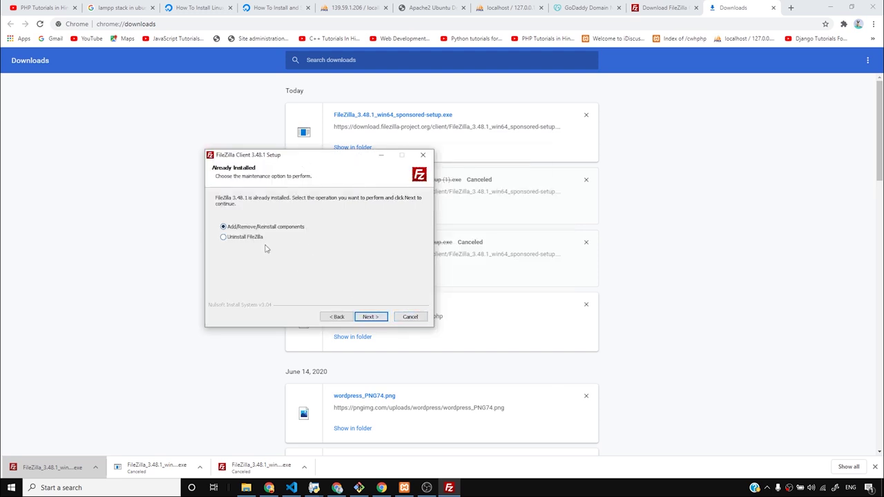
{"action": "left_click", "coordinate": [410, 316]}
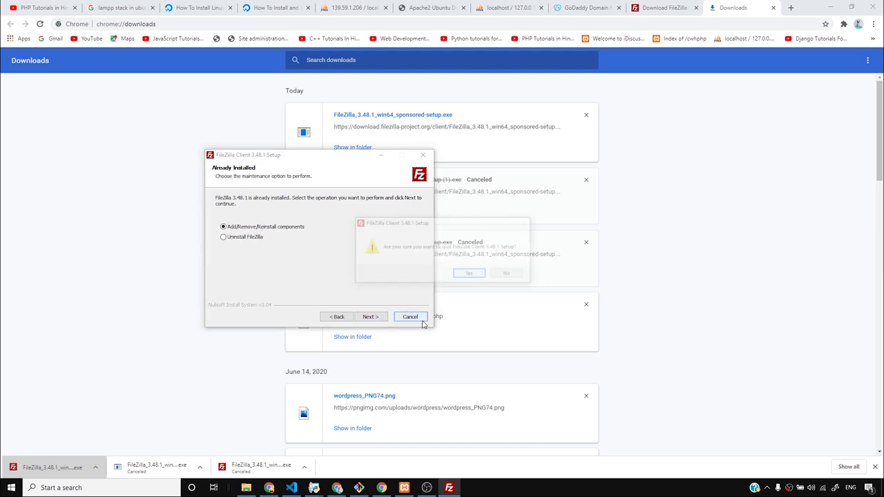
{"action": "left_click", "coordinate": [468, 274]}
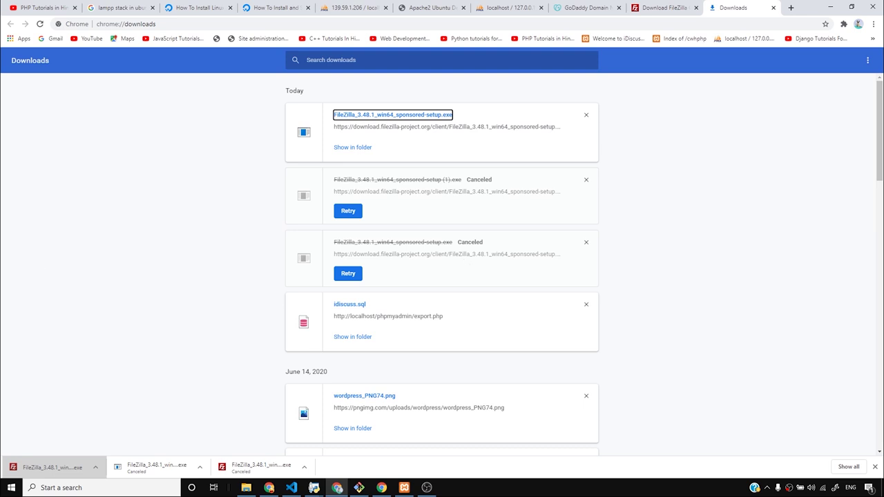
{"action": "key", "text": "super"}
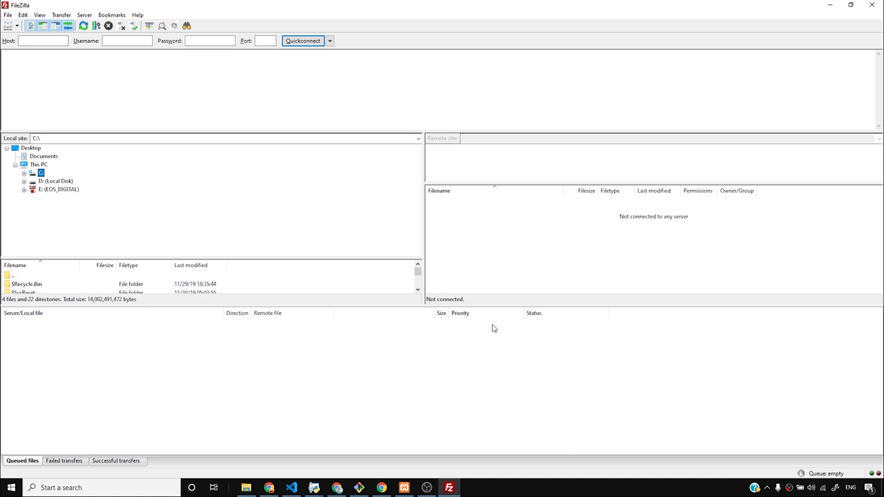
Step: Quickconnect to host 139.59.1.206 as root with the droplet password on port 22
{"action": "left_click", "coordinate": [42, 40]}
{"action": "left_click", "coordinate": [381, 488]}
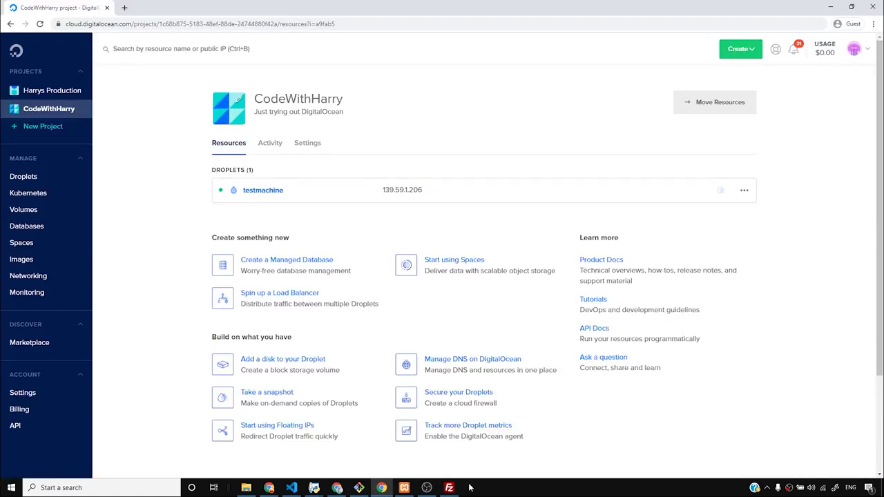
{"action": "left_click", "coordinate": [448, 488]}
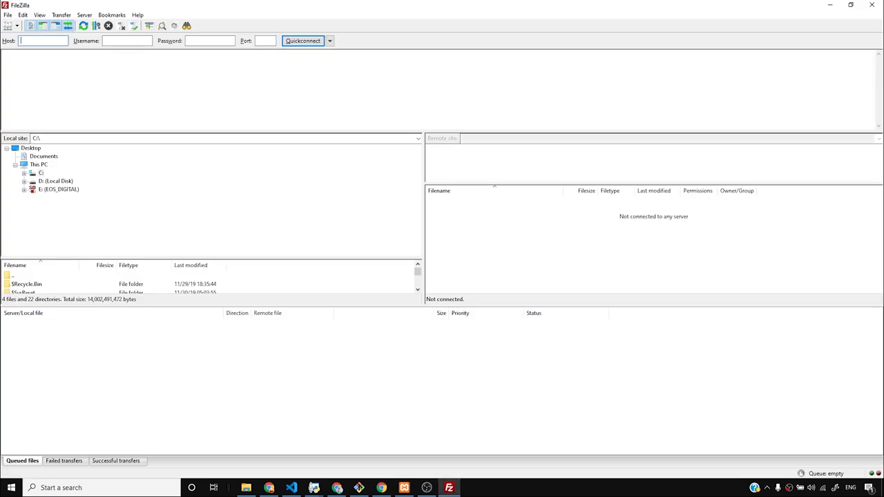
{"action": "type", "text": "139.59.1.206"}
{"action": "left_click", "coordinate": [121, 41]}
{"action": "type", "text": "root"}
{"action": "key", "text": "Tab"}
{"action": "type", "text": "••••••••••"}
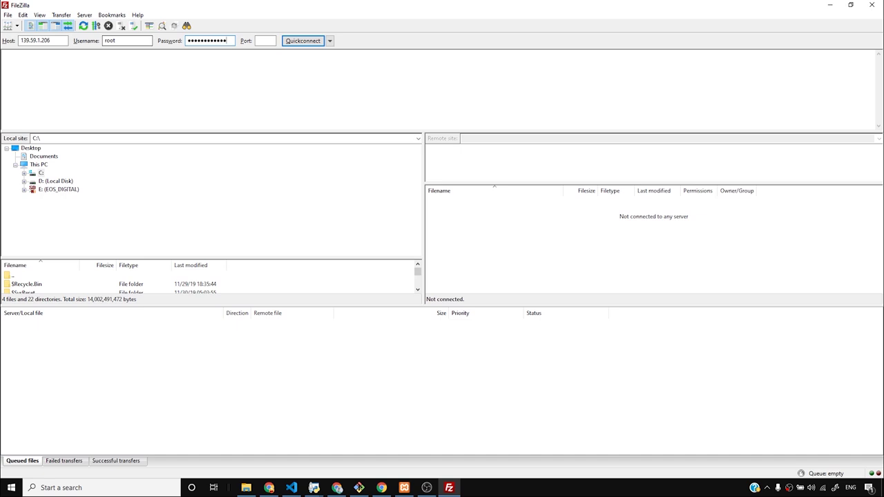
{"action": "type", "text": "22"}
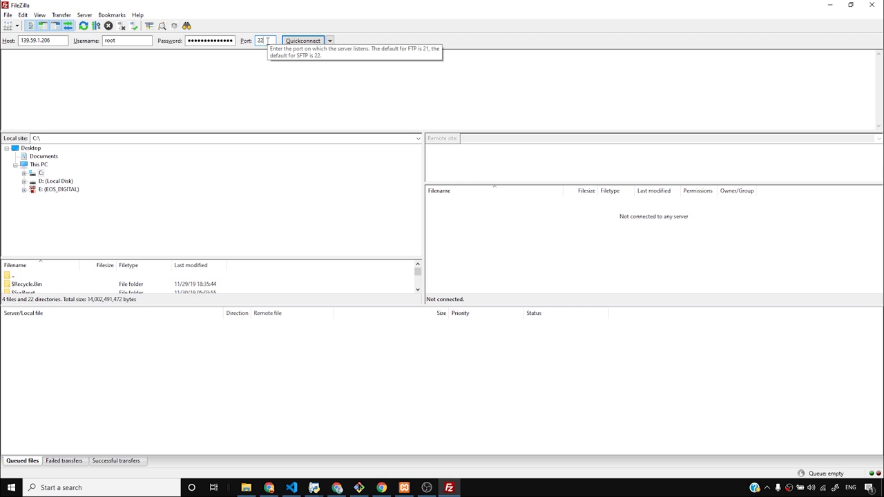
{"action": "left_click", "coordinate": [300, 43]}
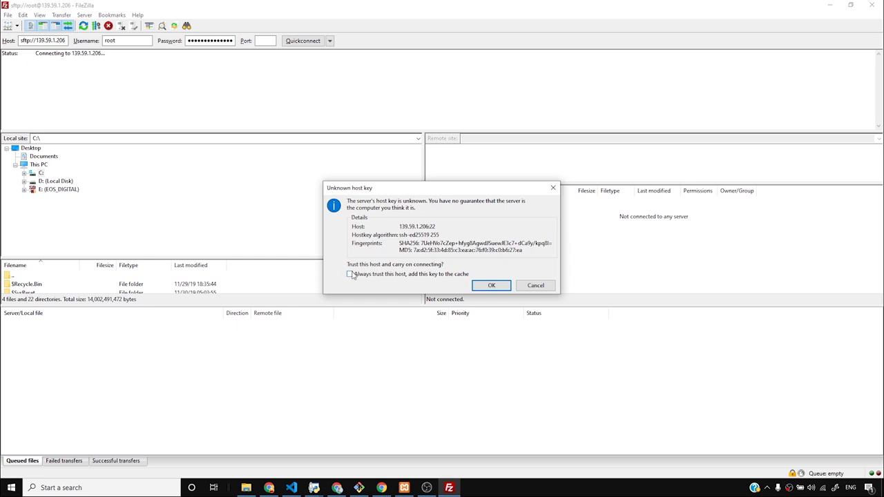
Step: Accept the unknown host key and browse the remote site to /var/www/html
{"action": "left_click", "coordinate": [495, 286]}
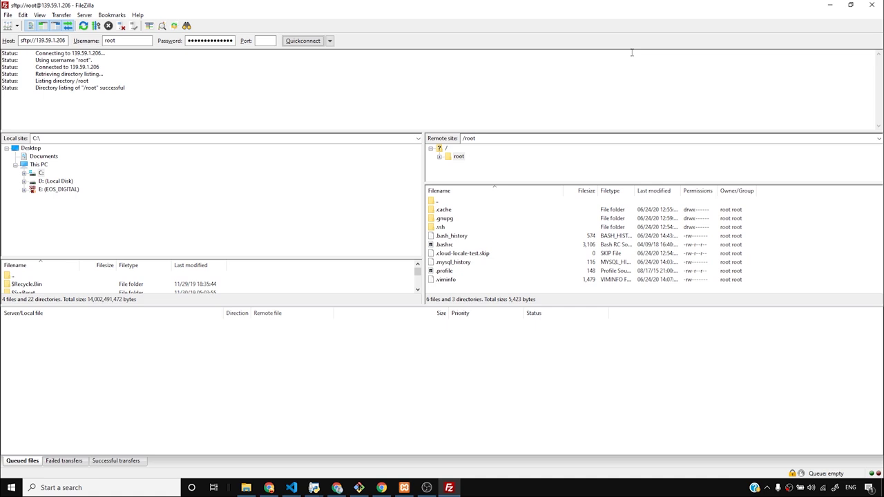
{"action": "left_click", "coordinate": [496, 138]}
{"action": "type", "text": "/"}
{"action": "key", "text": "Return"}
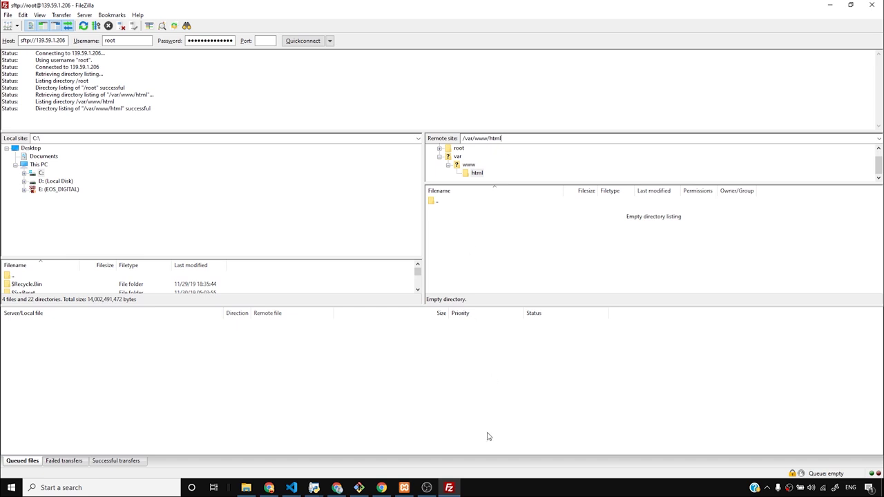
{"action": "key", "text": "alt+Tab"}
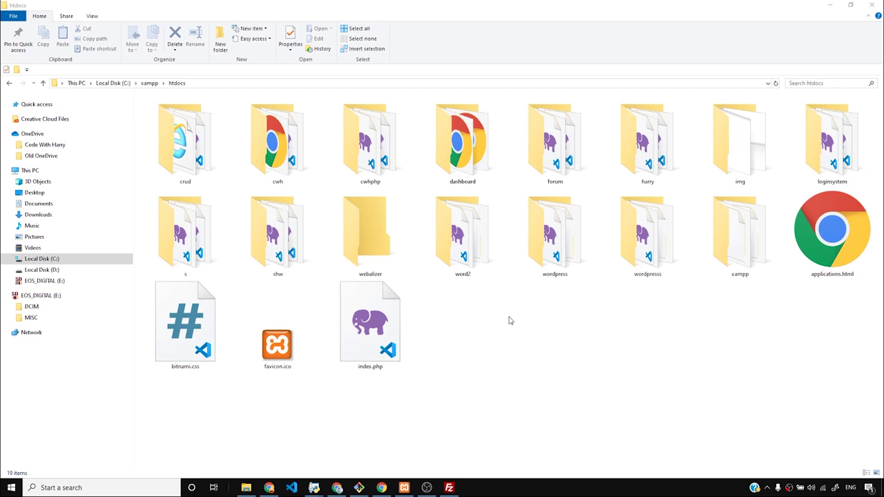
Step: Copy-paste the forum folder in htdocs, rename it forumHosted, and open it with Code
{"action": "left_click", "coordinate": [547, 136]}
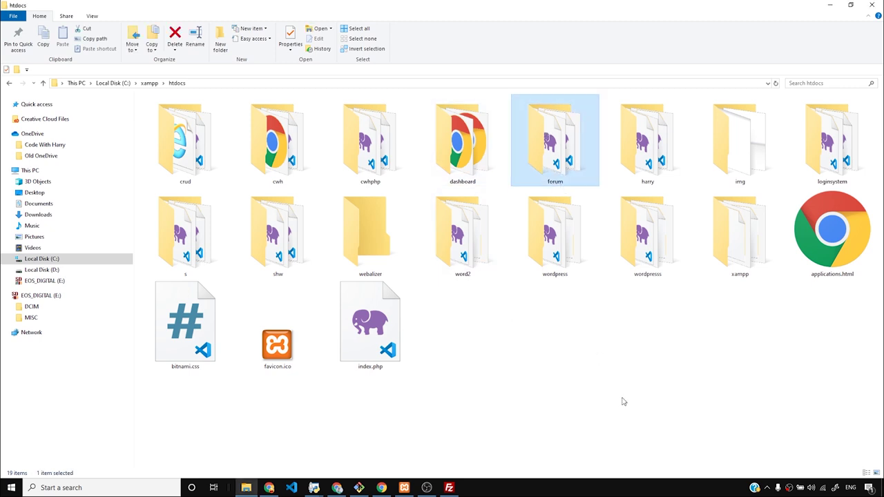
{"action": "key", "text": "ctrl+c"}
{"action": "key", "text": "ctrl+v"}
{"action": "key", "text": "F2"}
{"action": "type", "text": "forumHosted"}
{"action": "key", "text": "Return"}
{"action": "key", "text": "Return"}
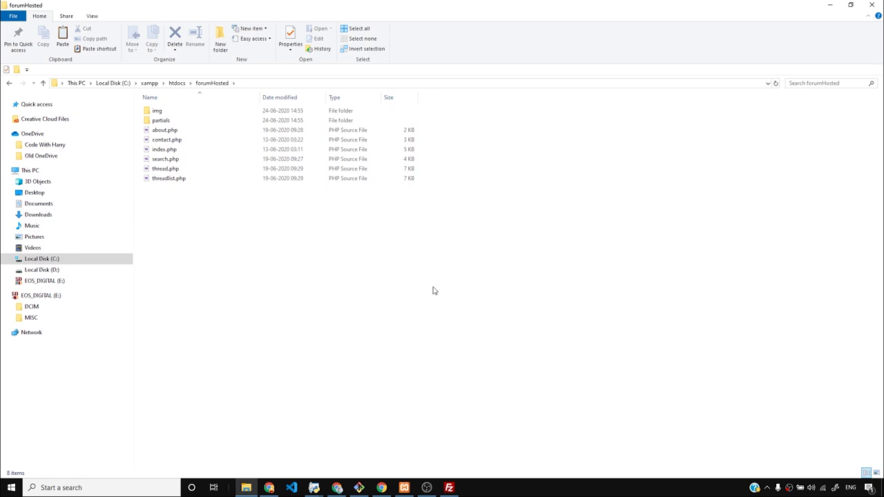
{"action": "right_click", "coordinate": [433, 290]}
{"action": "left_click", "coordinate": [477, 413]}
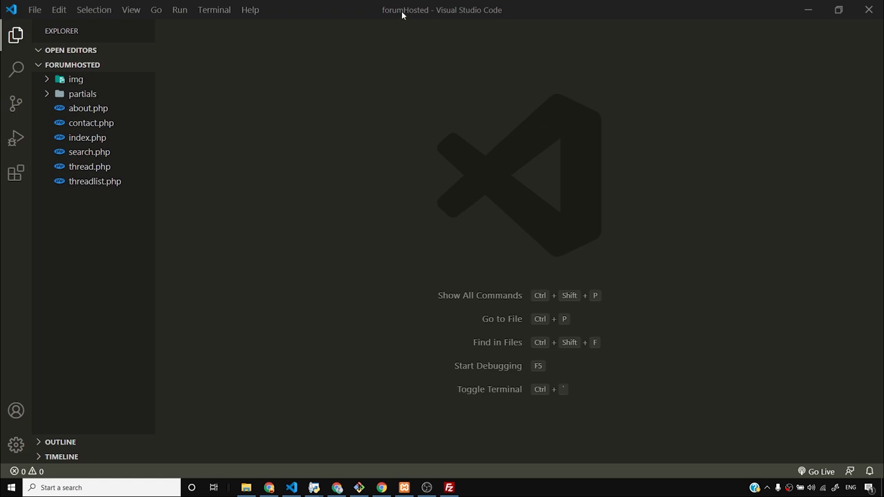
Step: Enter the MySQL password as $password in partials/_dbconnect.php and save
{"action": "left_click", "coordinate": [87, 137]}
{"action": "left_click", "coordinate": [82, 108]}
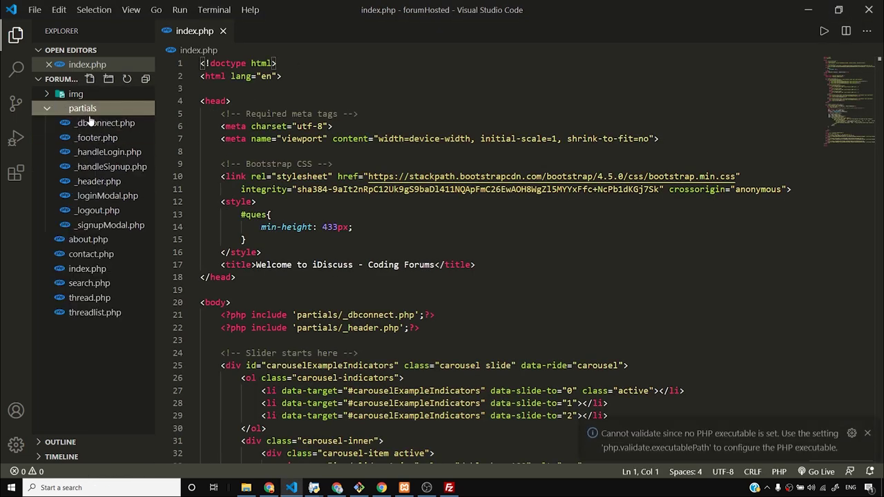
{"action": "left_click", "coordinate": [105, 123]}
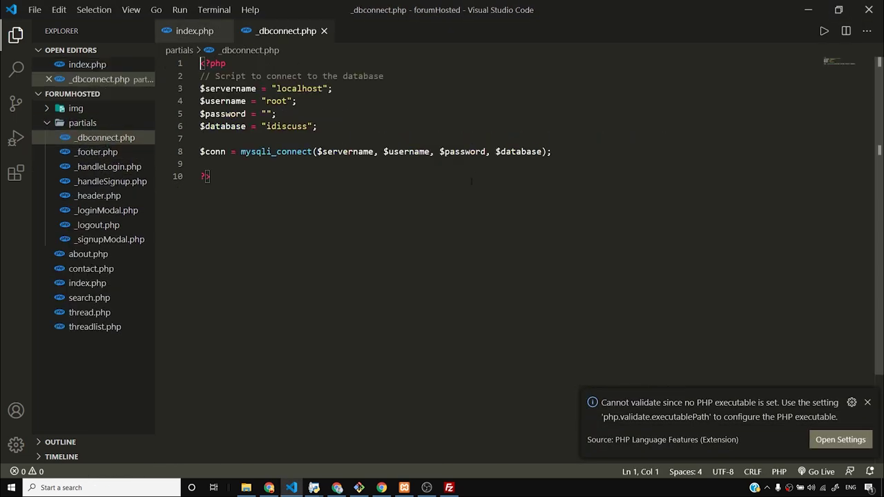
{"action": "left_click", "coordinate": [267, 114]}
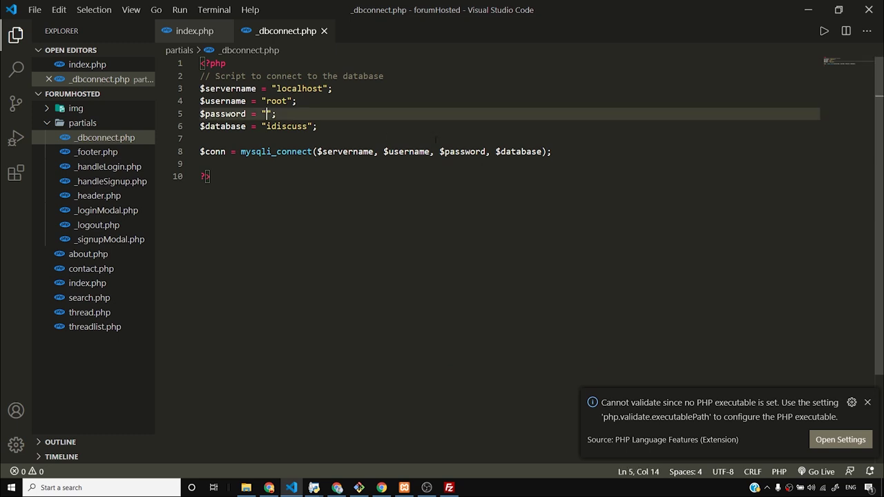
{"action": "key", "text": "ctrl+s"}
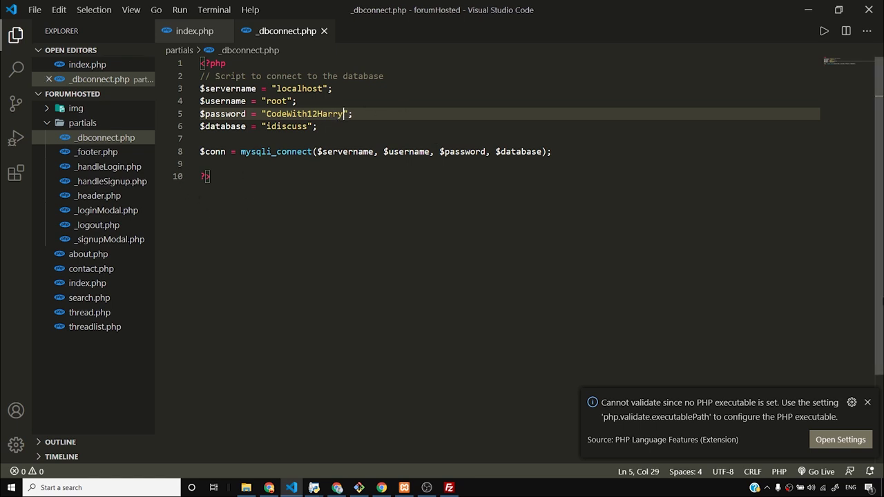
{"action": "left_click", "coordinate": [868, 402]}
Step: Drag all eight forumHosted items into FileZilla's remote /var/www/html list
{"action": "left_click", "coordinate": [246, 488]}
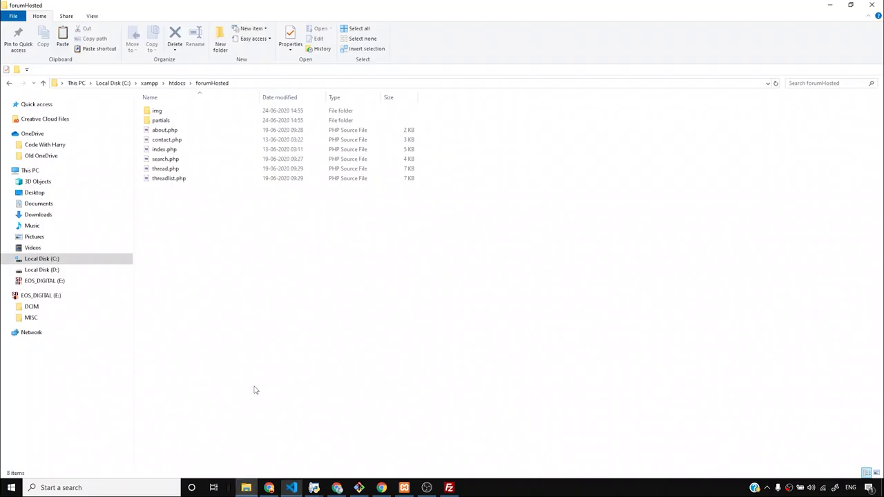
{"action": "left_click_drag", "start_coordinate": [257, 283], "coordinate": [154, 105]}
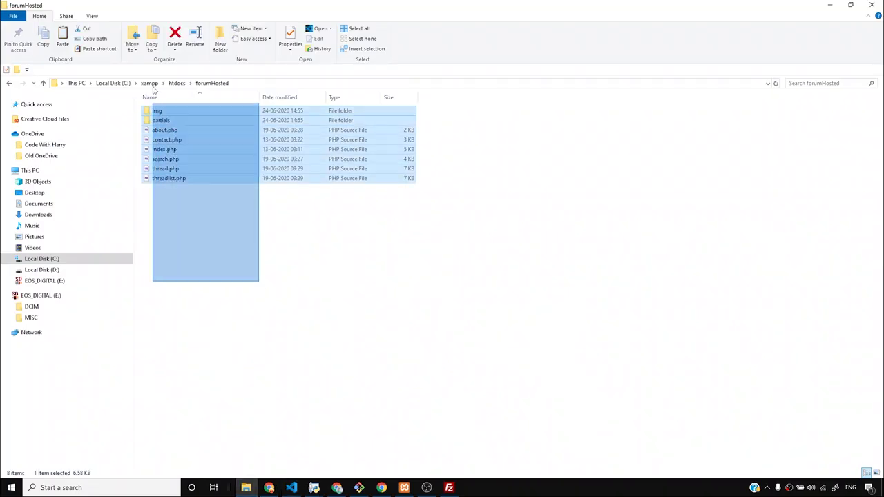
{"action": "left_click_drag", "start_coordinate": [241, 148], "coordinate": [542, 237]}
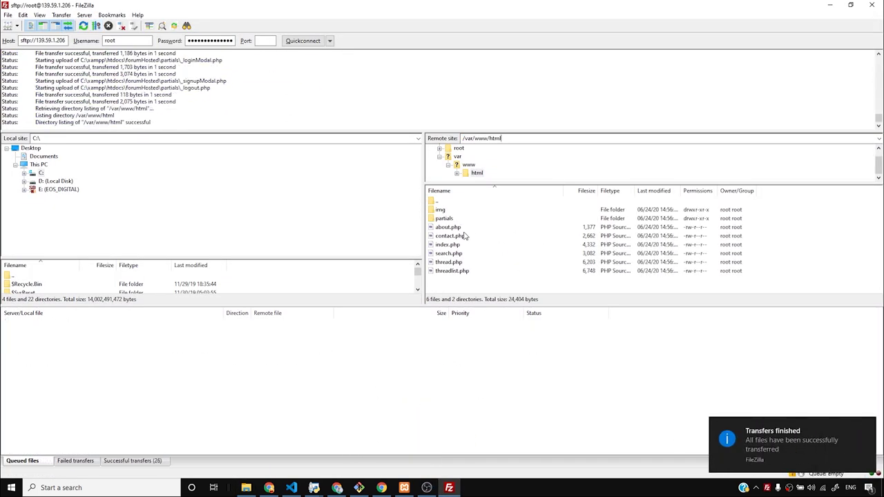
Step: Run 'sudo service apache2 restart' in the SSH session
{"action": "left_click", "coordinate": [359, 488]}
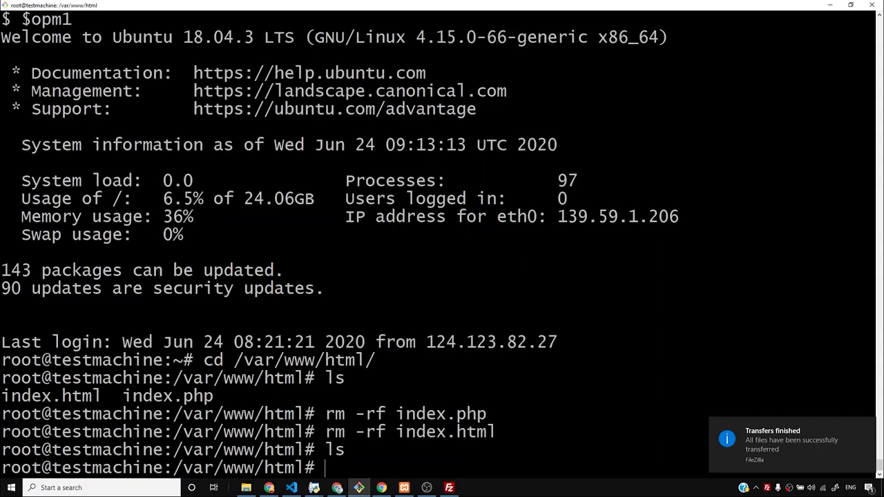
{"action": "type", "text": "sudo service ap"}
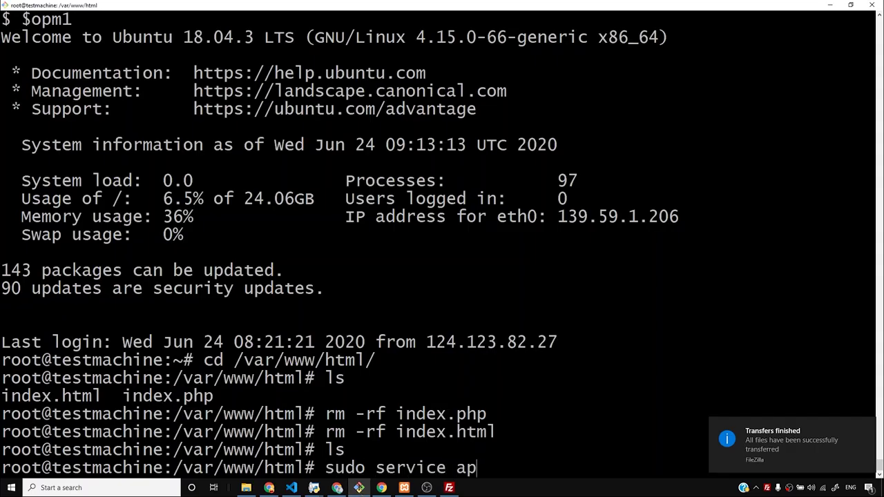
{"action": "type", "text": "ache2 restart"}
{"action": "key", "text": "Return"}
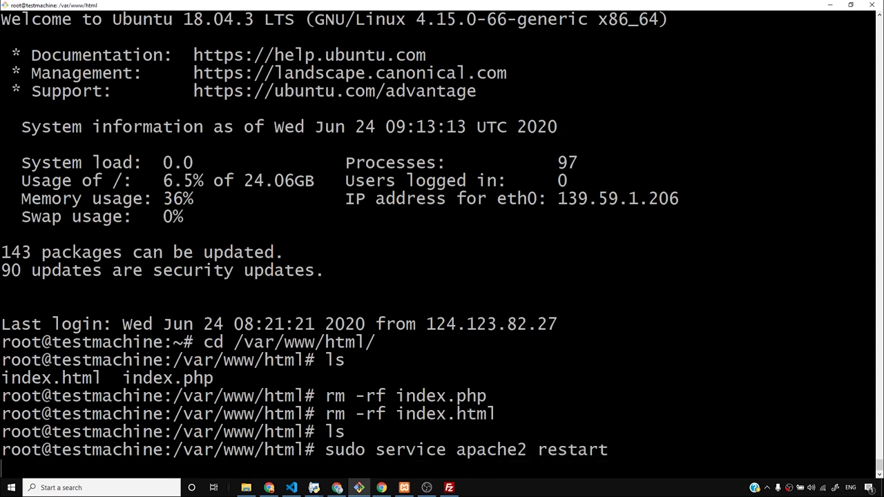
Step: List /var/www/html with ls to confirm the forum files are there
{"action": "type", "text": "ls"}
{"action": "key", "text": "Return"}
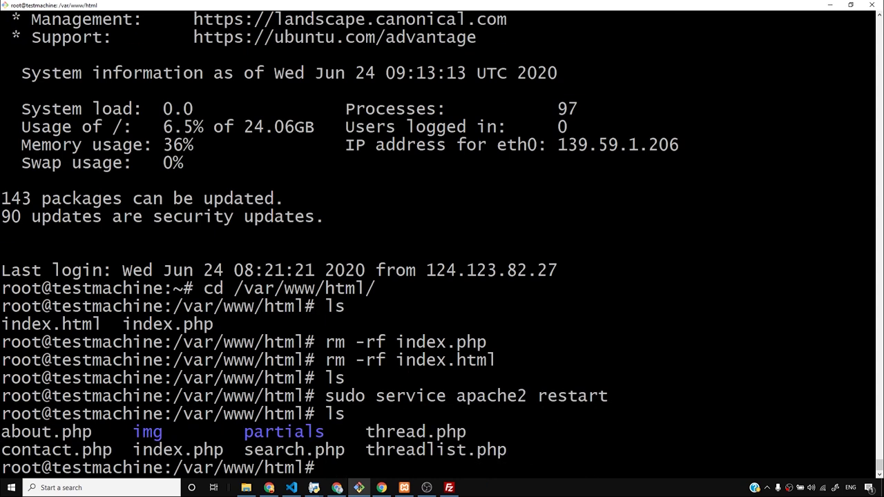
{"action": "left_click_drag", "start_coordinate": [27, 432], "coordinate": [489, 449]}
{"action": "right_click", "coordinate": [489, 450]}
{"action": "left_click", "coordinate": [337, 488]}
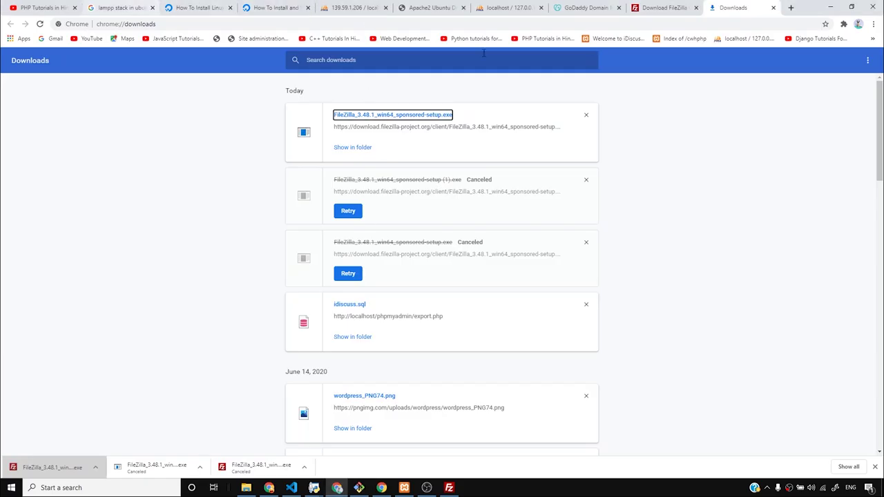
Step: Load the iDiscuss site at 139.59.1.206 in a new Chrome tab
{"action": "left_click", "coordinate": [791, 7]}
{"action": "type", "text": "13"}
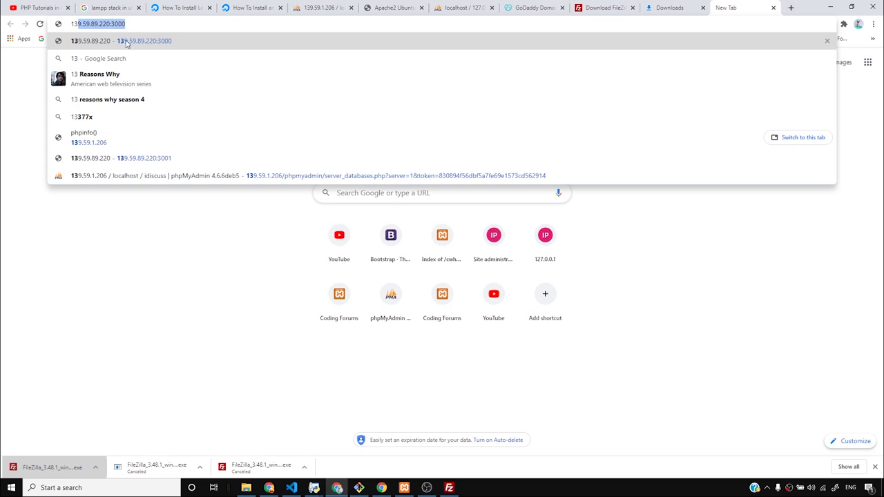
{"action": "left_click", "coordinate": [551, 144]}
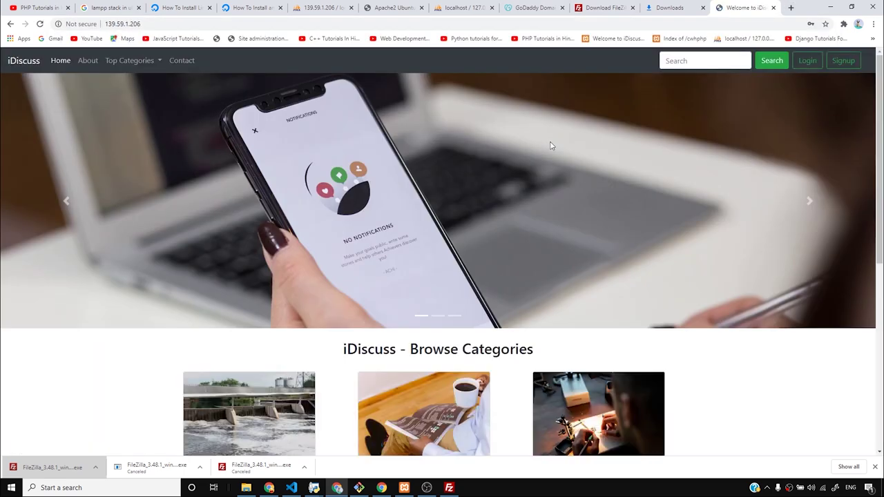
Step: Browse from Top Categories to the Python threads and open 'Lets learn Django!'
{"action": "left_click", "coordinate": [131, 60]}
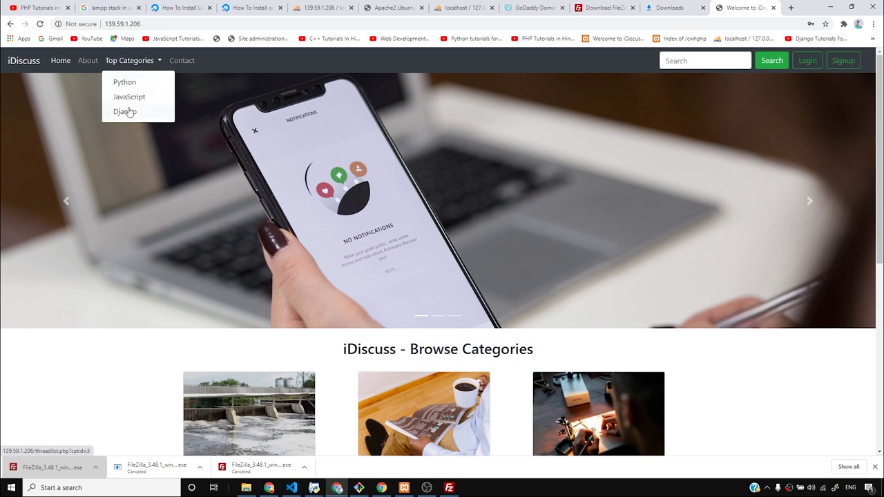
{"action": "left_click", "coordinate": [149, 361]}
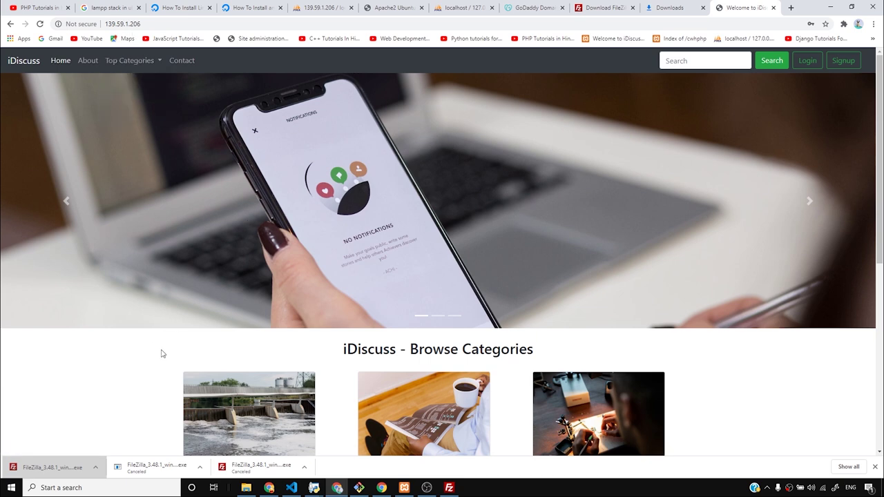
{"action": "scroll", "coordinate": [149, 360], "scroll_direction": "down", "scroll_amount": 5}
{"action": "left_click", "coordinate": [223, 246]}
{"action": "scroll", "coordinate": [386, 339], "scroll_direction": "down", "scroll_amount": 4}
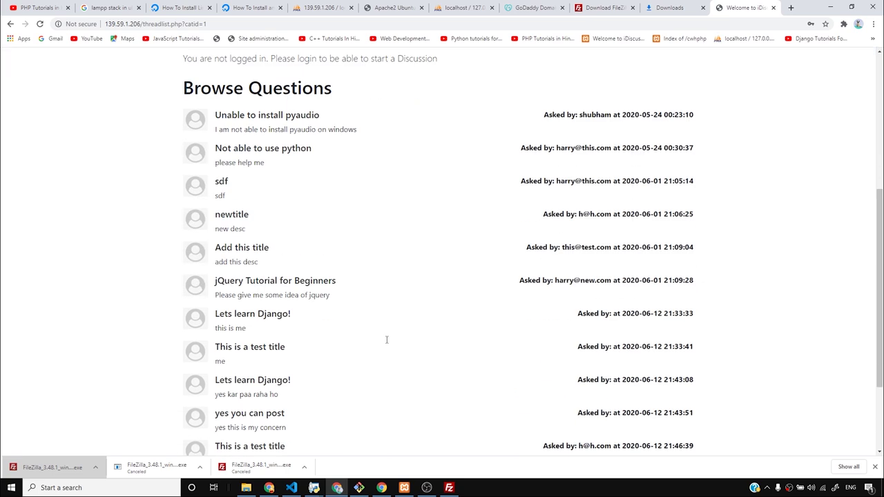
{"action": "scroll", "coordinate": [387, 342], "scroll_direction": "down", "scroll_amount": 2}
{"action": "left_click", "coordinate": [252, 257]}
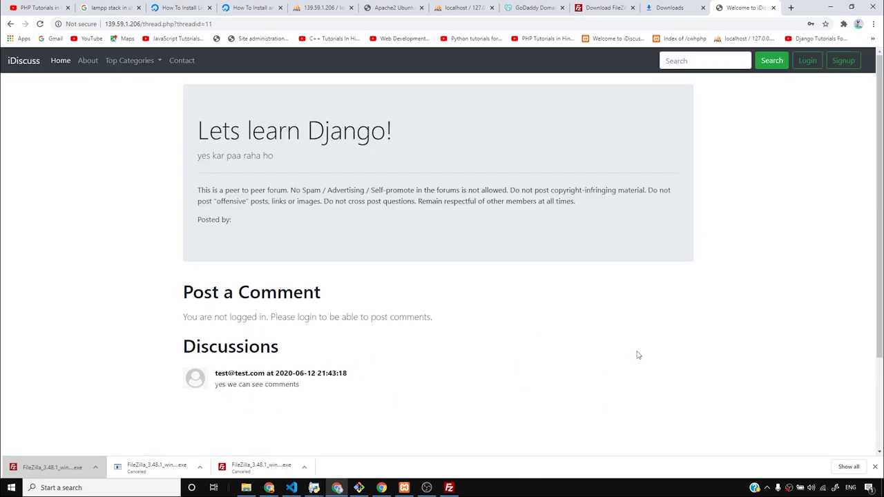
Step: Look over the Django thread, then open and dismiss the Signup form
{"action": "scroll", "coordinate": [633, 364], "scroll_direction": "down", "scroll_amount": 2}
{"action": "scroll", "coordinate": [633, 365], "scroll_direction": "up", "scroll_amount": 2}
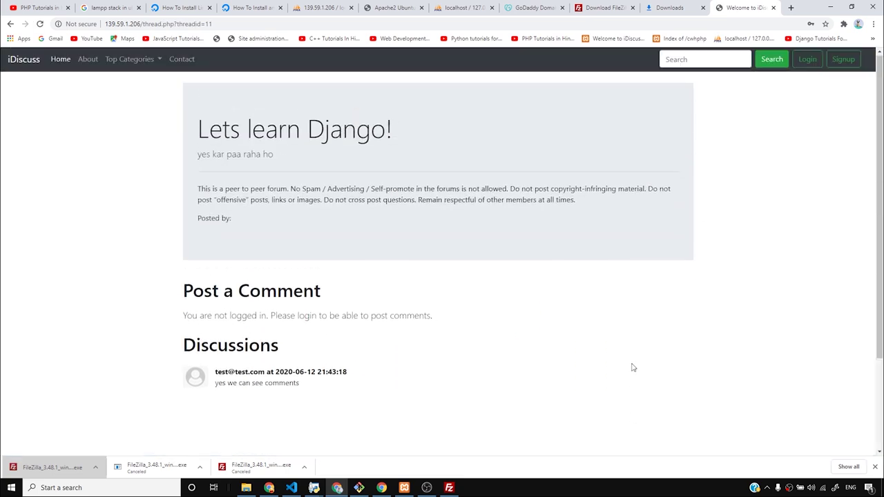
{"action": "left_click", "coordinate": [844, 61]}
{"action": "left_click", "coordinate": [637, 134]}
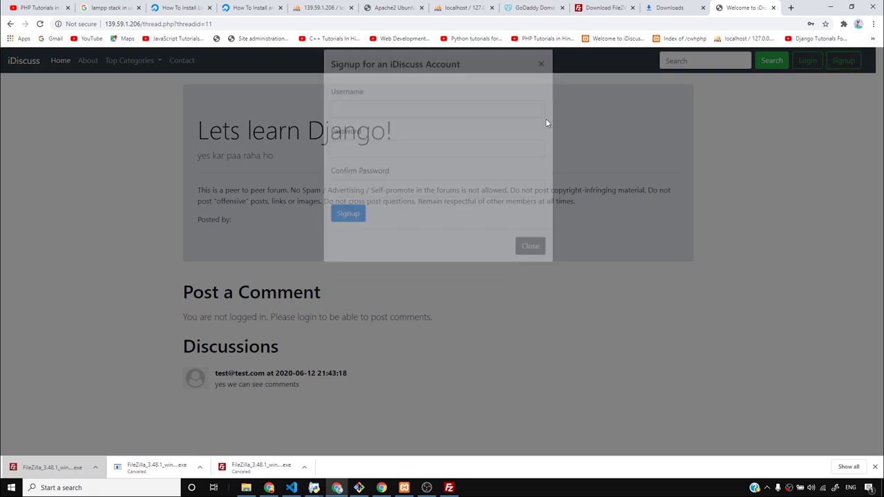
Step: Submit the Signup form with a username, a password and a different confirm password
{"action": "left_click", "coordinate": [843, 61]}
{"action": "left_click", "coordinate": [385, 117]}
{"action": "key", "text": "Tab"}
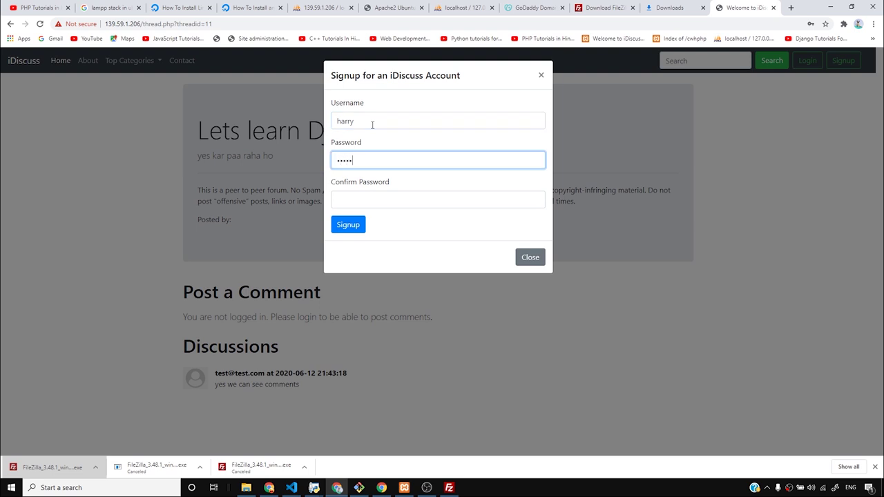
{"action": "key", "text": "Tab"}
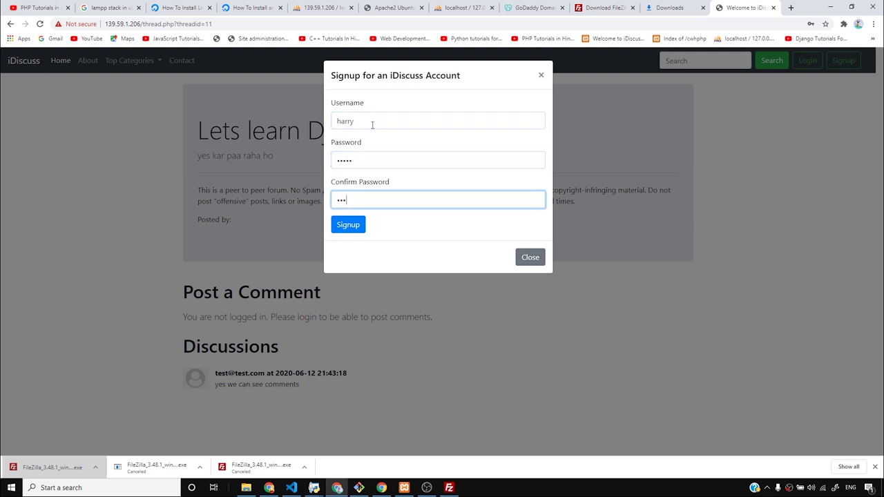
{"action": "key", "text": "Return"}
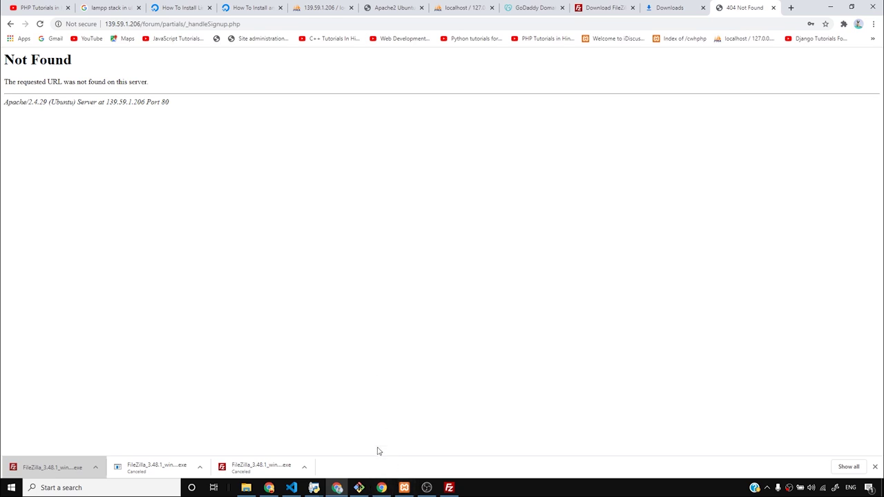
Step: Delete 'forum' from the line 24 success redirect in _handleSignup.php and save
{"action": "left_click", "coordinate": [296, 488]}
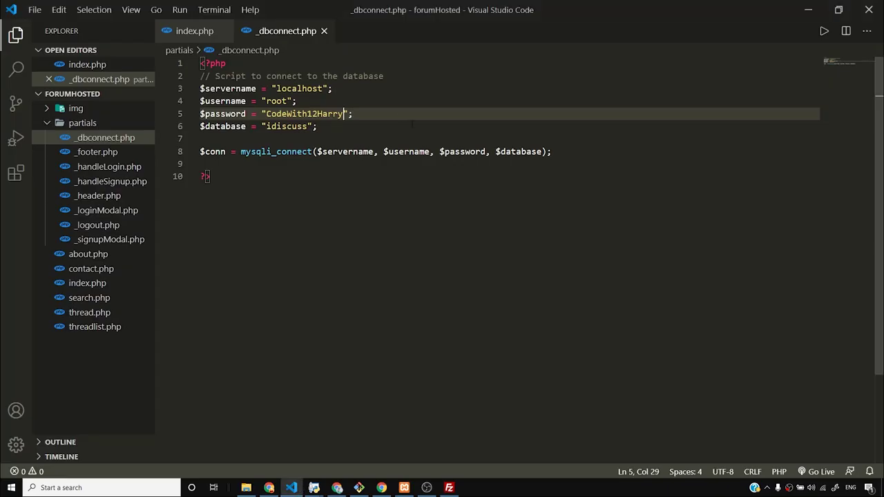
{"action": "left_click", "coordinate": [195, 31]}
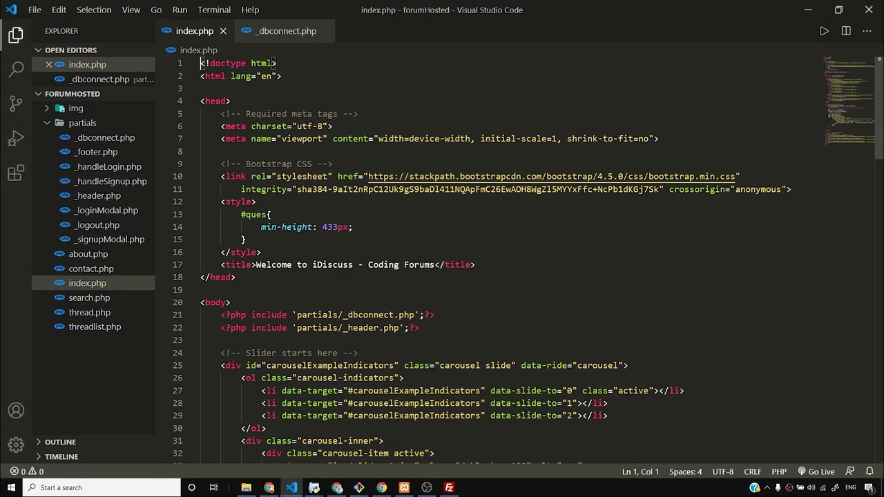
{"action": "double_click", "coordinate": [109, 166]}
{"action": "left_click", "coordinate": [112, 196]}
{"action": "left_click", "coordinate": [582, 240]}
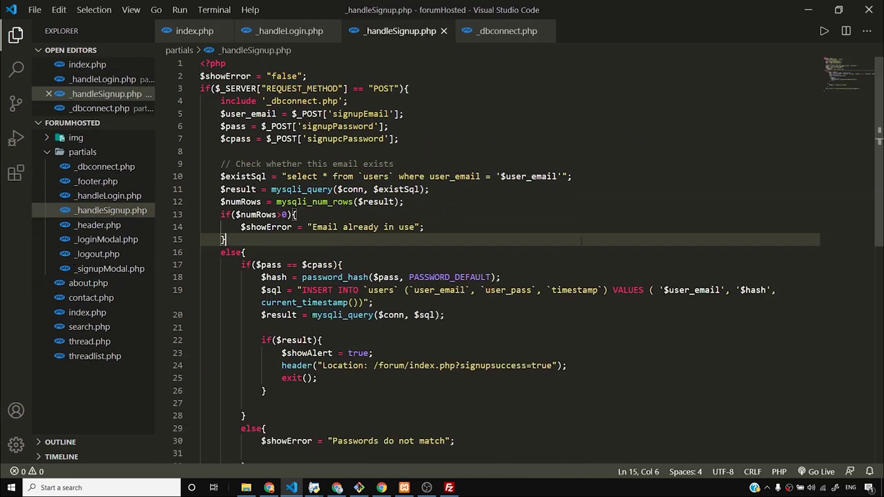
{"action": "key", "text": "ctrl+f"}
{"action": "type", "text": "forum"}
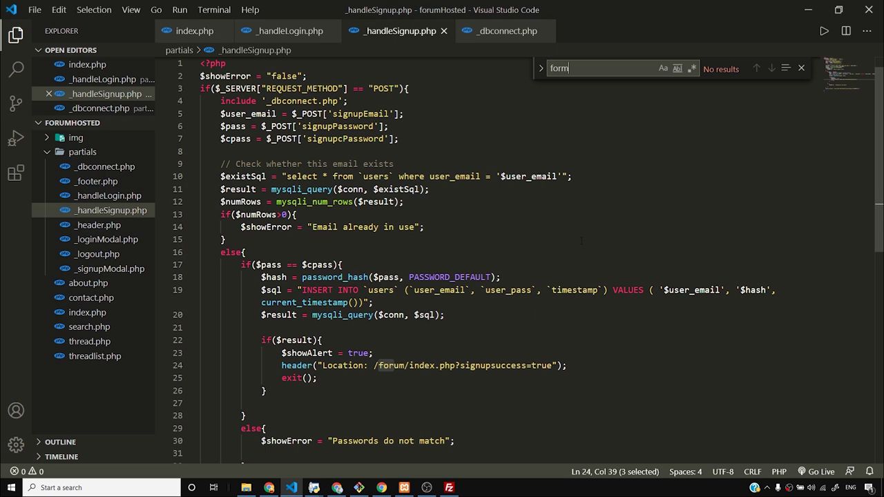
{"action": "double_click", "coordinate": [405, 365]}
{"action": "key", "text": "BackSpace"}
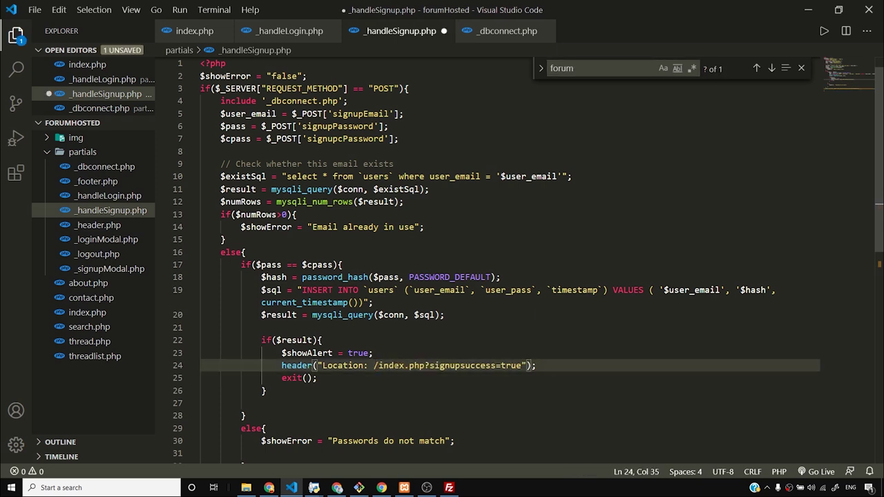
{"action": "key", "text": "ctrl+s"}
Step: Remove 'forum' from the line 34 failure redirect so it points to /index.php, and save
{"action": "scroll", "coordinate": [483, 262], "scroll_direction": "down", "scroll_amount": 4}
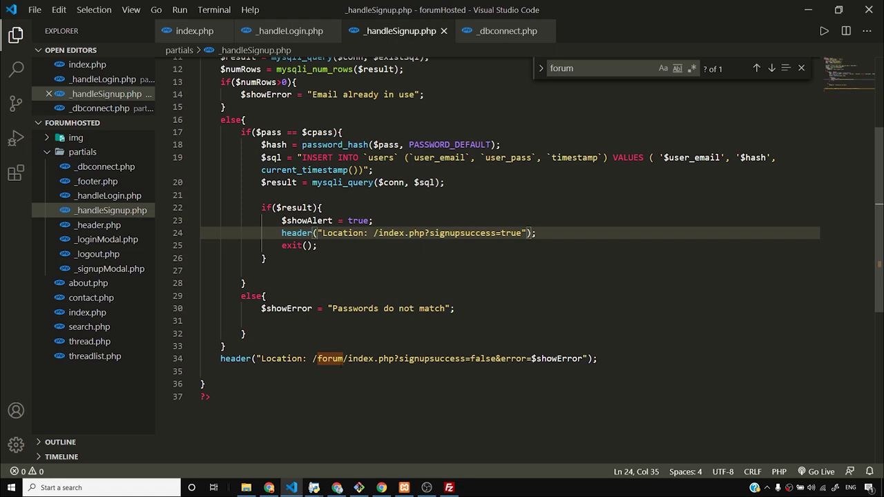
{"action": "double_click", "coordinate": [330, 358]}
{"action": "key", "text": "BackSpace"}
{"action": "key", "text": "BackSpace"}
{"action": "key", "text": "ctrl+s"}
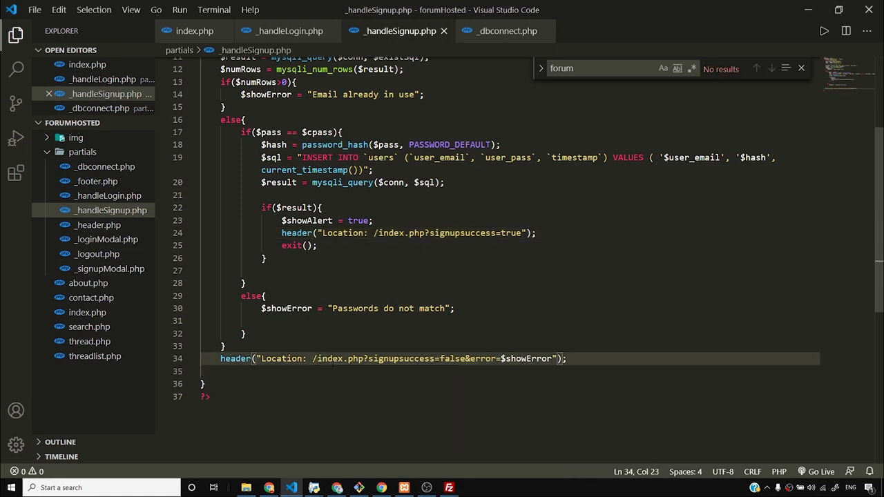
{"action": "left_click_drag", "start_coordinate": [312, 358], "coordinate": [364, 359]}
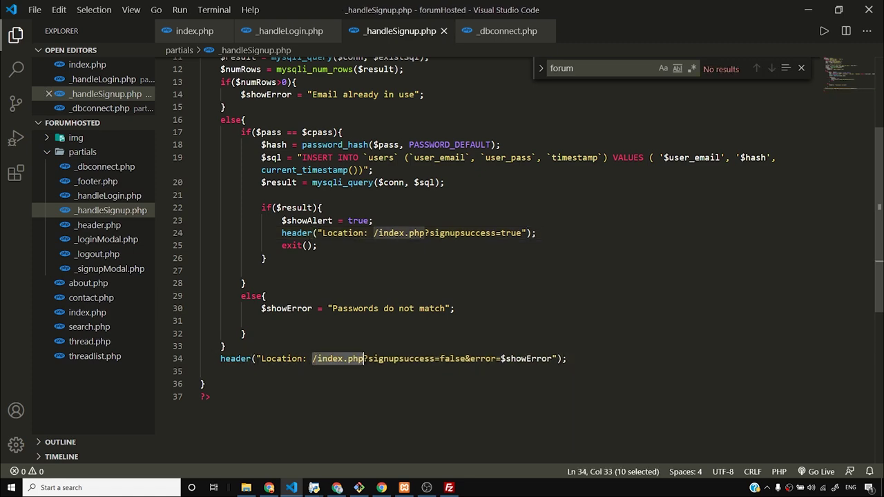
{"action": "scroll", "coordinate": [365, 358], "scroll_direction": "up", "scroll_amount": 4}
{"action": "left_click", "coordinate": [617, 67]}
Step: Strip 'forum' from the line 20 and 22 redirects in _handleLogin.php and save
{"action": "left_click", "coordinate": [290, 30]}
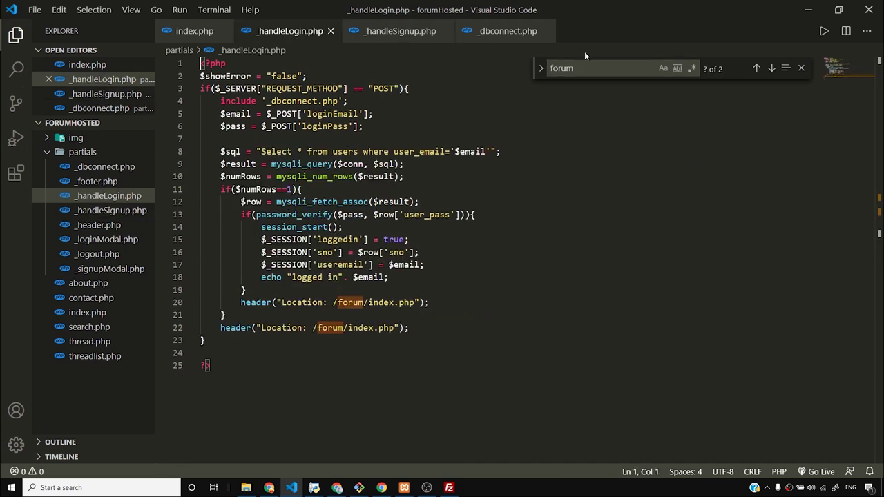
{"action": "left_click", "coordinate": [582, 67]}
{"action": "key", "text": "Return"}
{"action": "key", "text": "Return"}
{"action": "key", "text": "Return"}
{"action": "key", "text": "BackSpace"}
{"action": "key", "text": "BackSpace"}
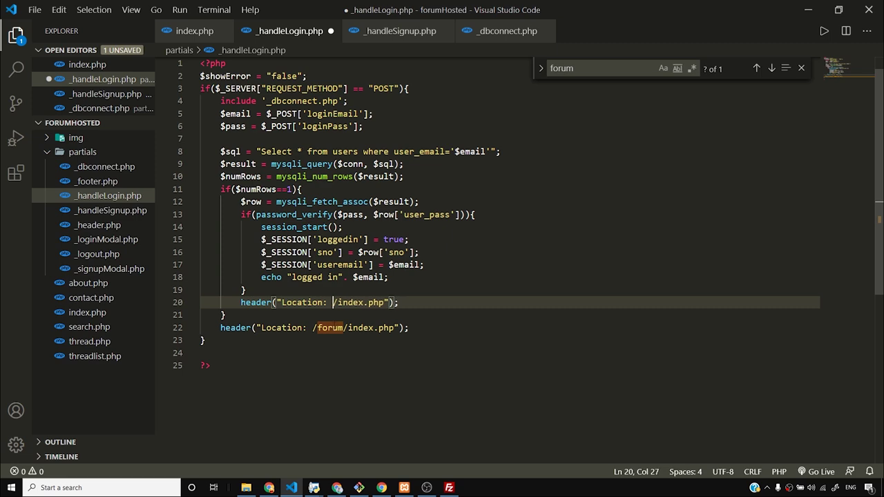
{"action": "key", "text": "F3"}
{"action": "key", "text": "BackSpace"}
{"action": "key", "text": "BackSpace"}
{"action": "key", "text": "ctrl+s"}
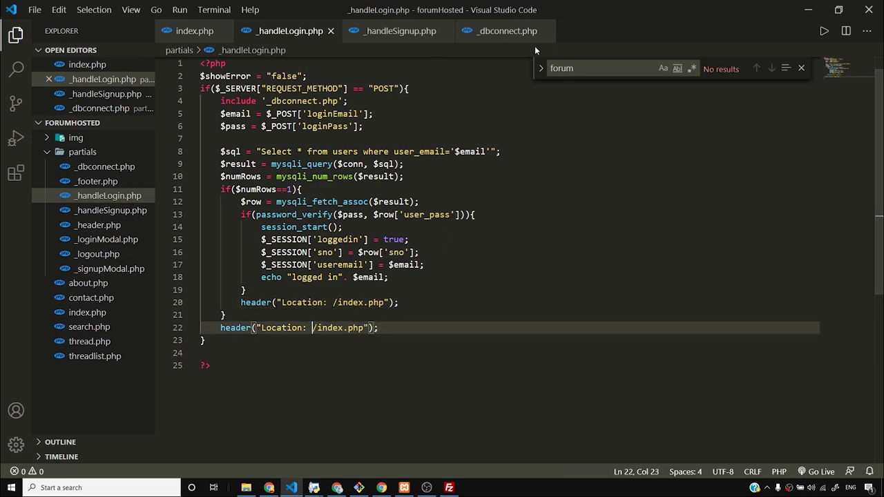
Step: Check index.php for 'forum' matches, then drag the forumHosted files into FileZilla
{"action": "left_click", "coordinate": [507, 31]}
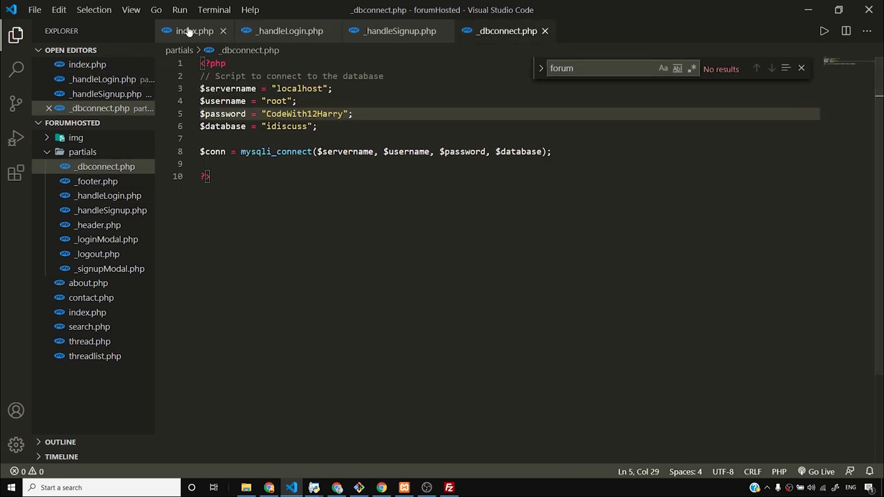
{"action": "left_click", "coordinate": [190, 32]}
{"action": "left_click", "coordinate": [597, 67]}
{"action": "key", "text": "Return"}
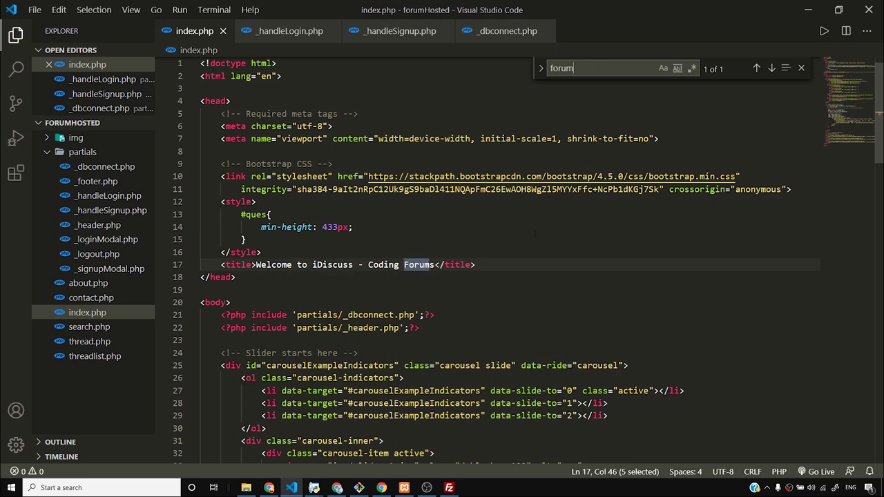
{"action": "left_click", "coordinate": [419, 265]}
{"action": "left_click", "coordinate": [801, 67]}
{"action": "left_click", "coordinate": [246, 487]}
{"action": "left_click_drag", "start_coordinate": [193, 152], "coordinate": [786, 242]}
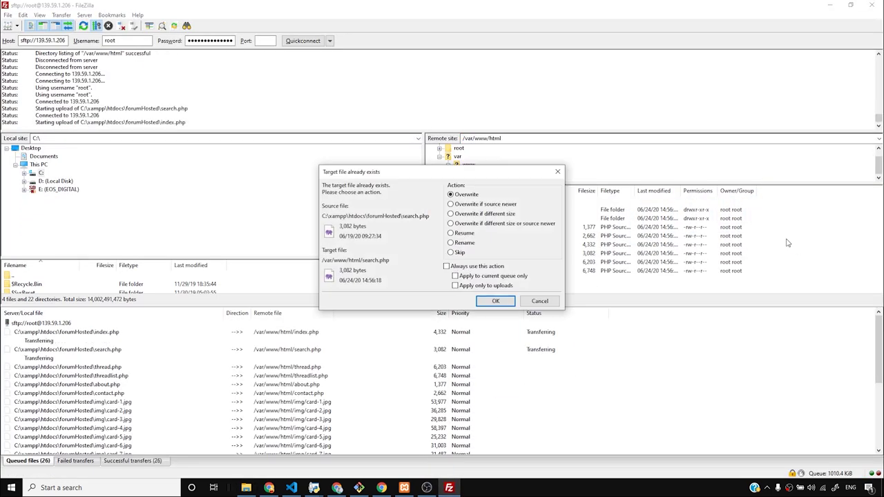
Step: Overwrite all existing files, always, for the current queue only
{"action": "left_click", "coordinate": [447, 268]}
{"action": "left_click", "coordinate": [455, 276]}
{"action": "left_click", "coordinate": [496, 302]}
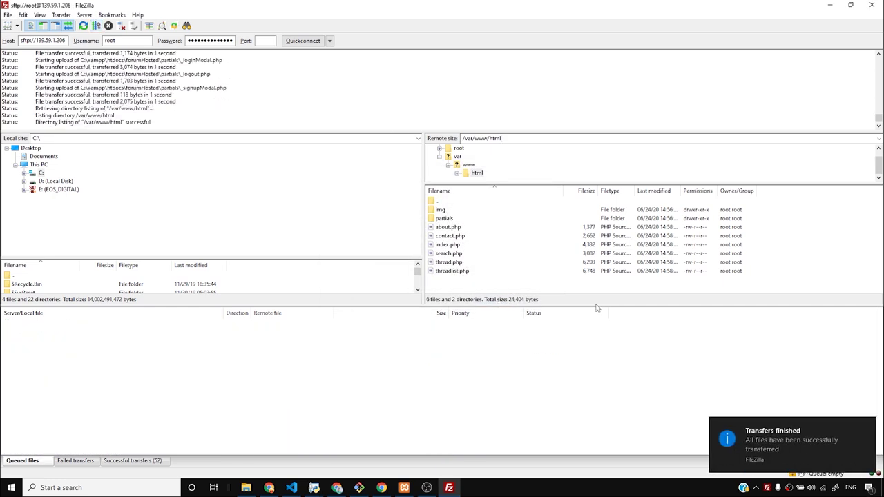
Step: Rerun the Apache restart command in the server terminal
{"action": "left_click", "coordinate": [368, 490]}
{"action": "key", "text": "Up"}
{"action": "key", "text": "Up"}
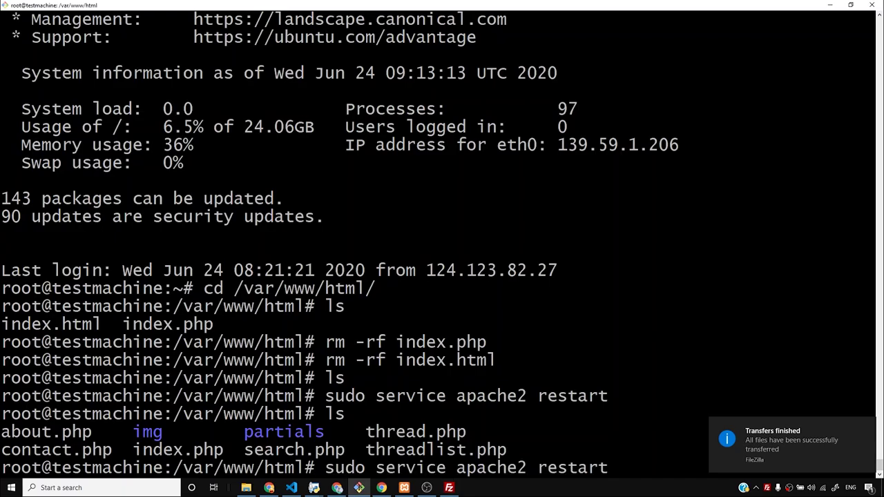
{"action": "key", "text": "Return"}
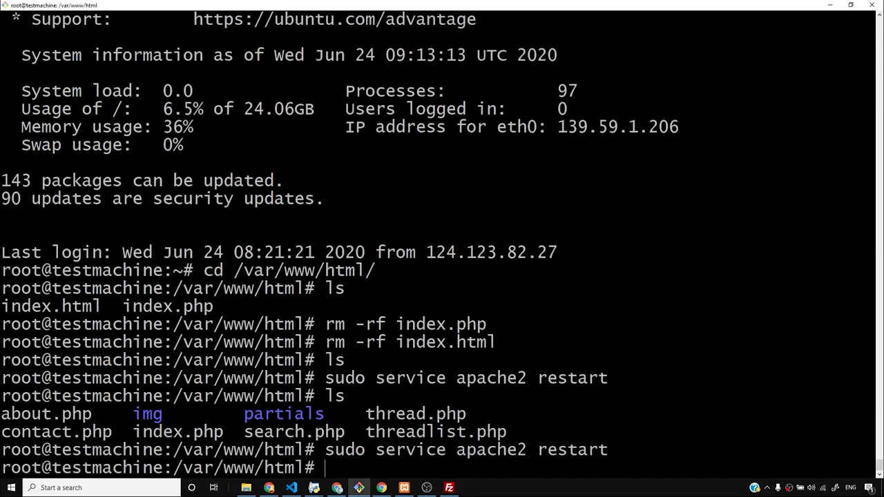
Step: Load the iDiscuss home page at plain 139.59.1.206 by deleting the path after the IP
{"action": "left_click", "coordinate": [381, 488]}
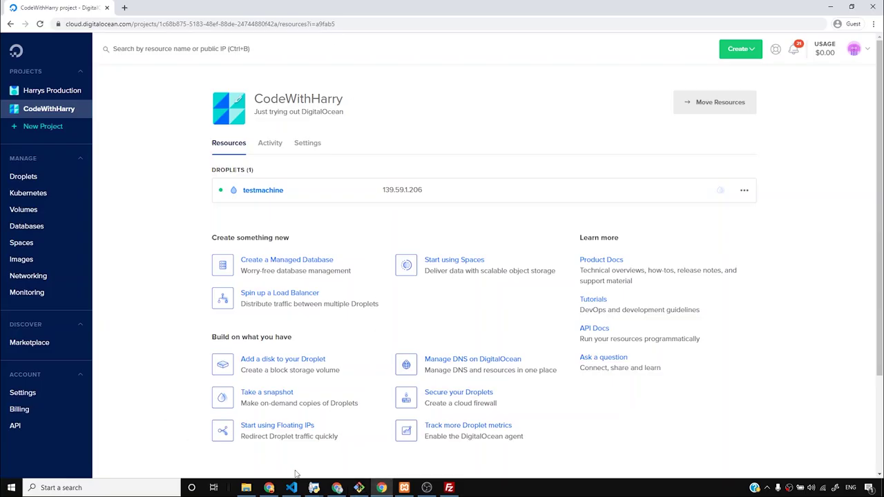
{"action": "left_click", "coordinate": [337, 488]}
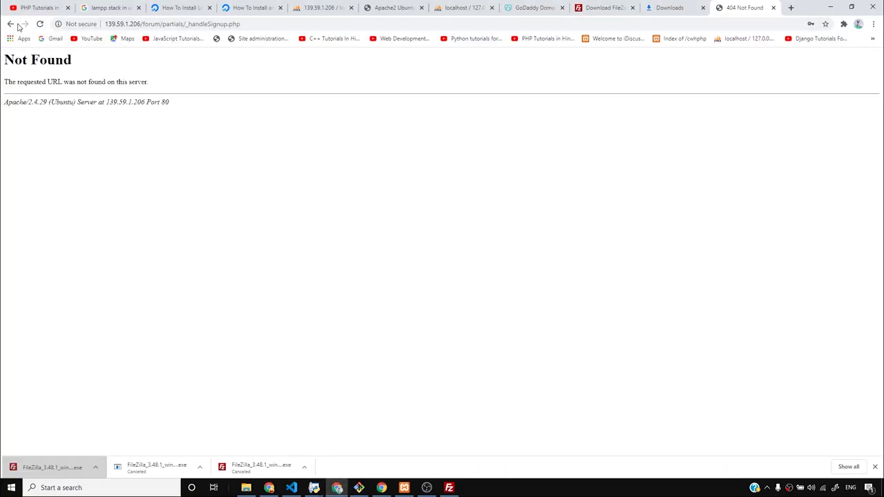
{"action": "left_click_drag", "start_coordinate": [142, 24], "coordinate": [604, 44]}
{"action": "key", "text": "BackSpace"}
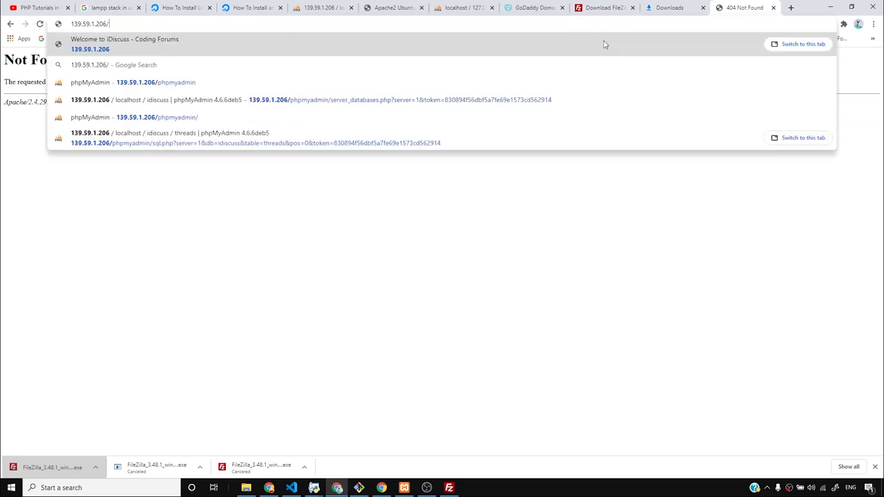
{"action": "key", "text": "Return"}
Step: Retry signup with a new username and passwords, hit the 404, and go back
{"action": "left_click", "coordinate": [813, 66]}
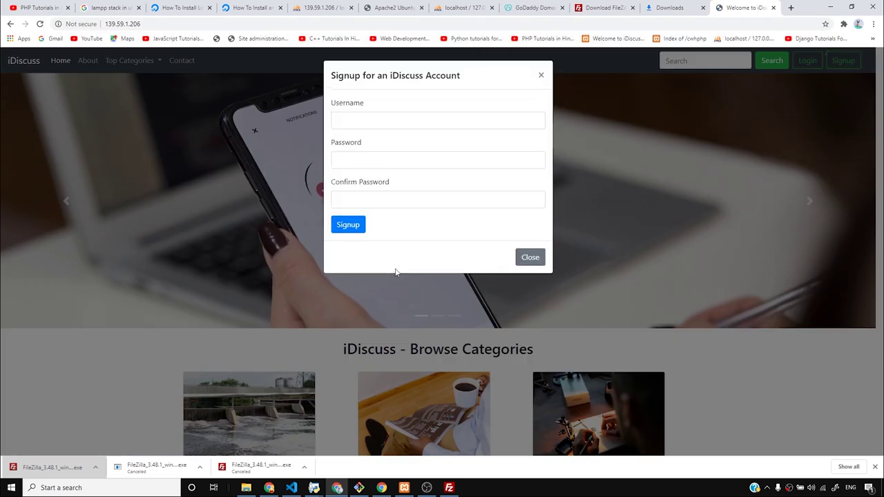
{"action": "left_click", "coordinate": [368, 122]}
{"action": "type", "text": "joker"}
{"action": "key", "text": "Tab"}
{"action": "type", "text": "12345"}
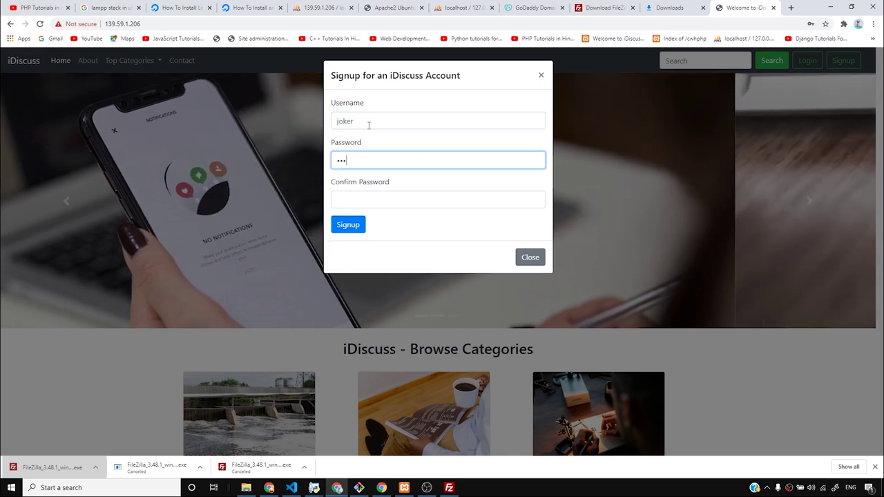
{"action": "key", "text": "Tab"}
{"action": "type", "text": "12"}
{"action": "key", "text": "Return"}
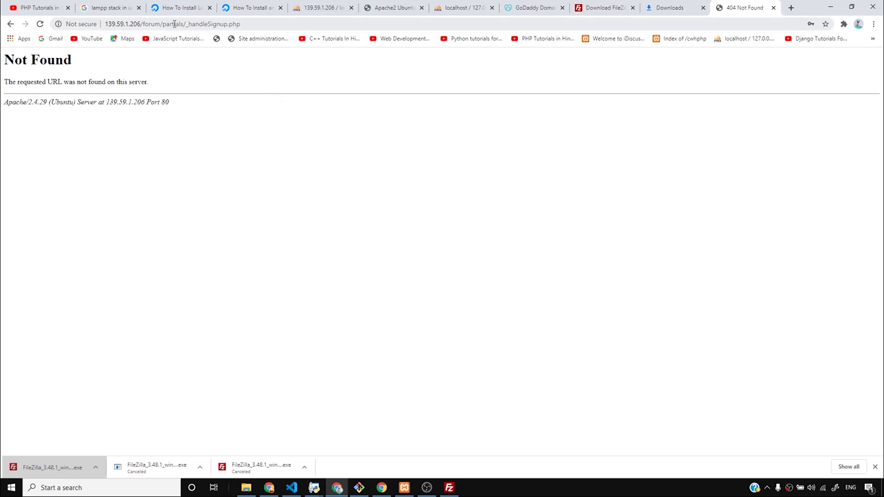
{"action": "left_click", "coordinate": [10, 23]}
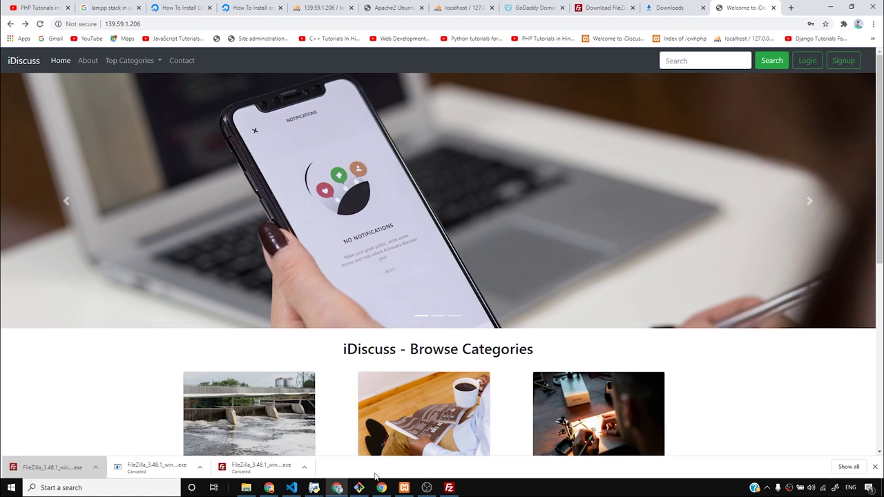
Step: Remove 'forum' from the brand link and Home link hrefs in _header.php
{"action": "left_click", "coordinate": [297, 488]}
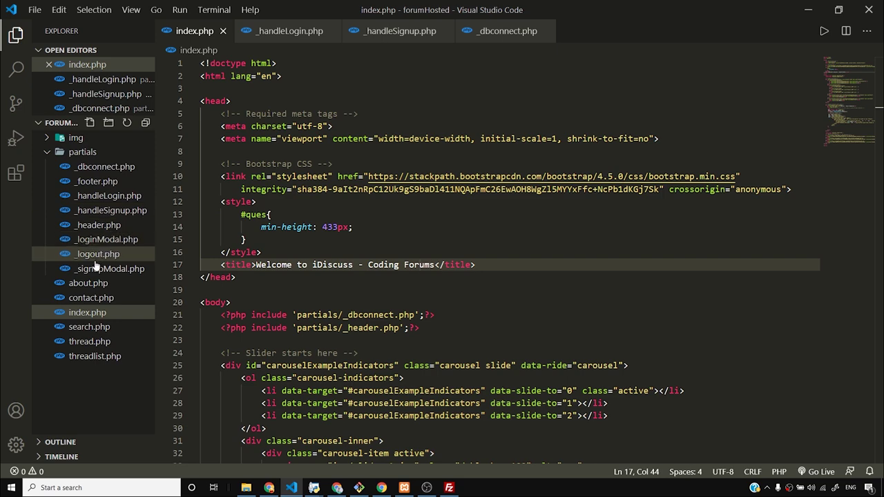
{"action": "left_click", "coordinate": [100, 225]}
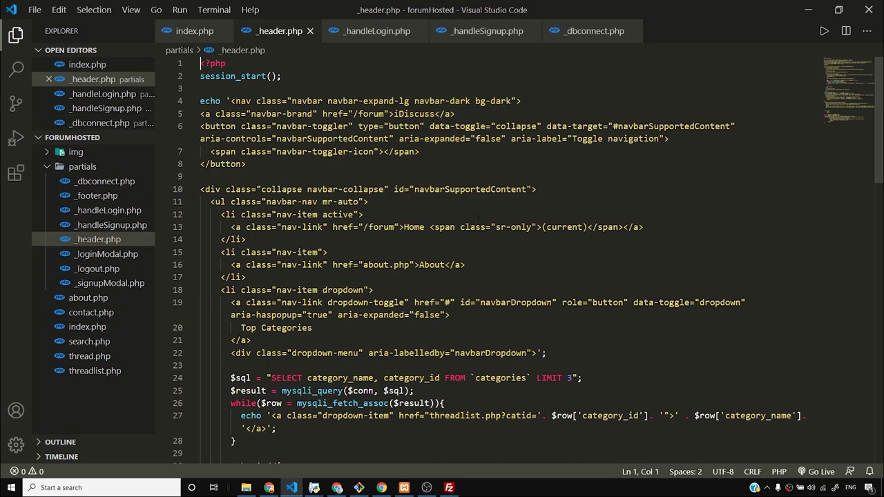
{"action": "left_click", "coordinate": [478, 217]}
{"action": "key", "text": "ctrl+f"}
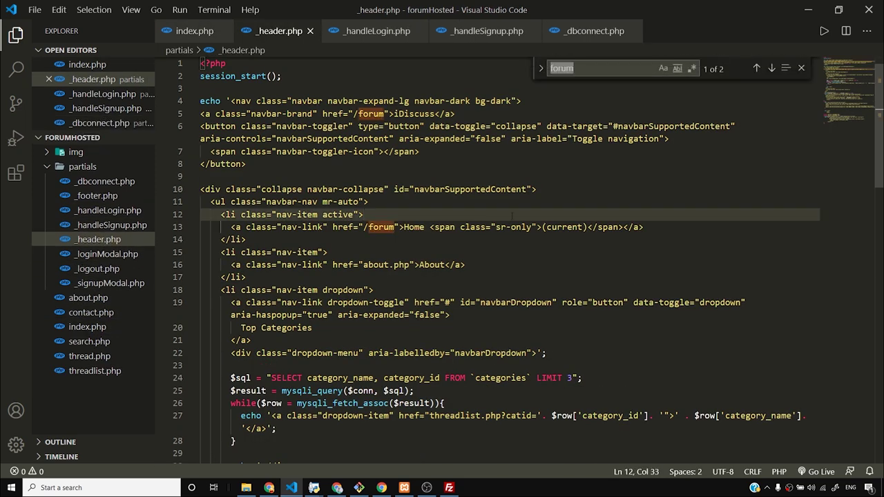
{"action": "key", "text": "Return"}
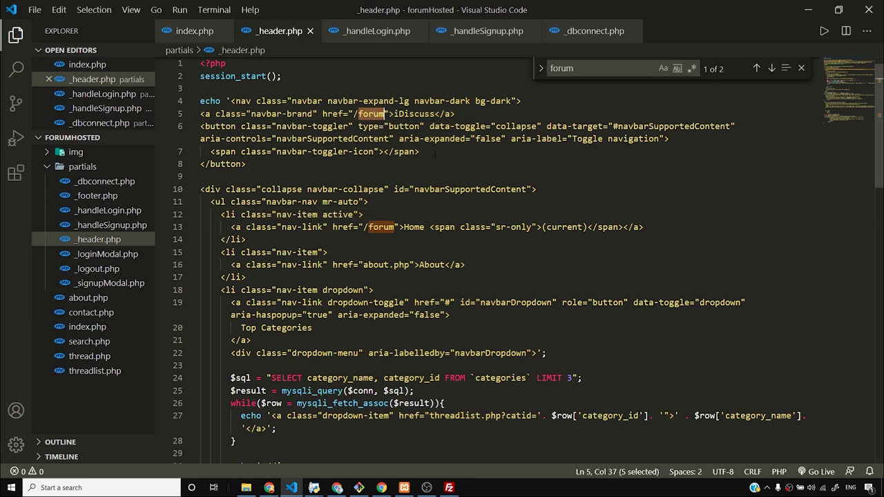
{"action": "key", "text": "BackSpace"}
{"action": "double_click", "coordinate": [369, 228]}
{"action": "key", "text": "BackSpace"}
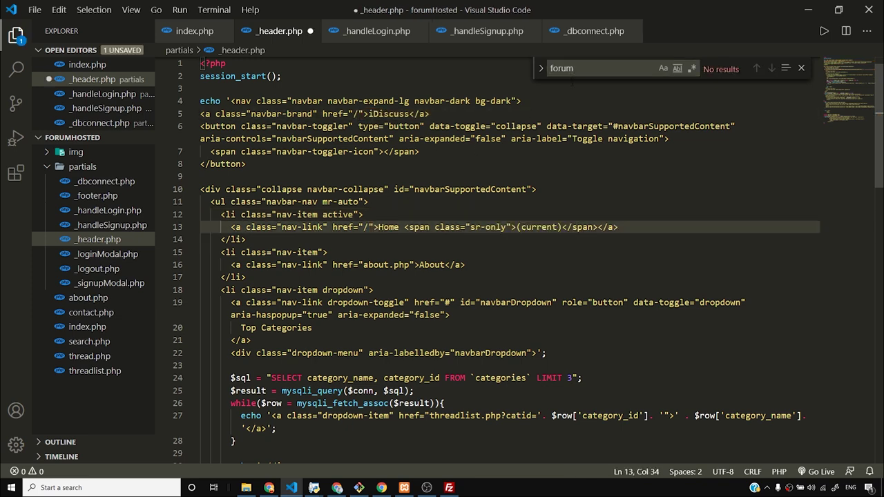
{"action": "left_click", "coordinate": [584, 80]}
Step: Search the footer and login handler files for leftover 'forum' paths
{"action": "scroll", "coordinate": [565, 105], "scroll_direction": "down", "scroll_amount": 9}
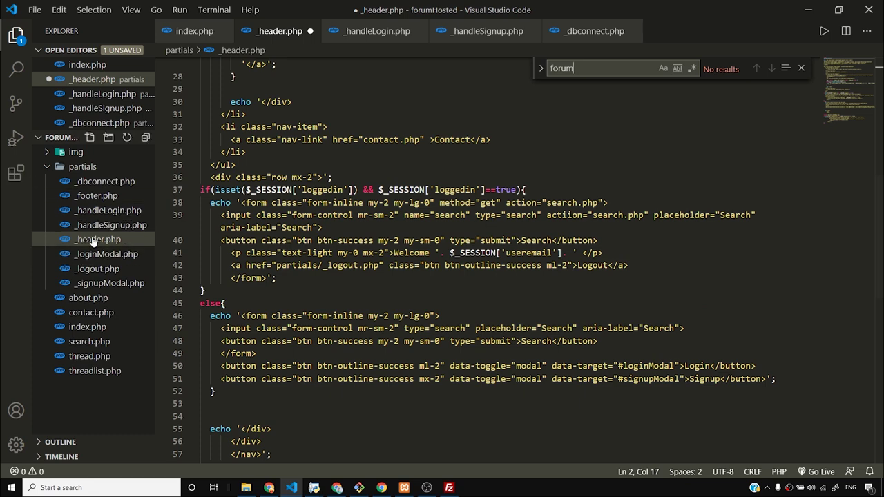
{"action": "left_click", "coordinate": [102, 196]}
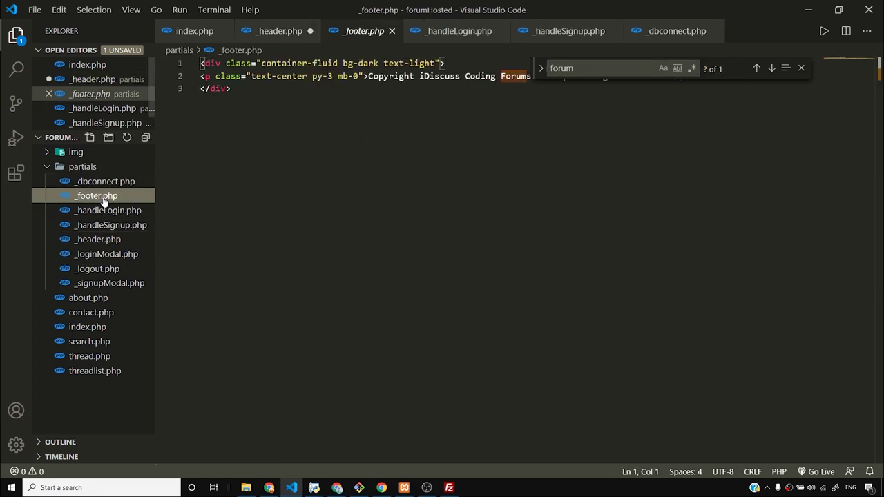
{"action": "left_click", "coordinate": [573, 67]}
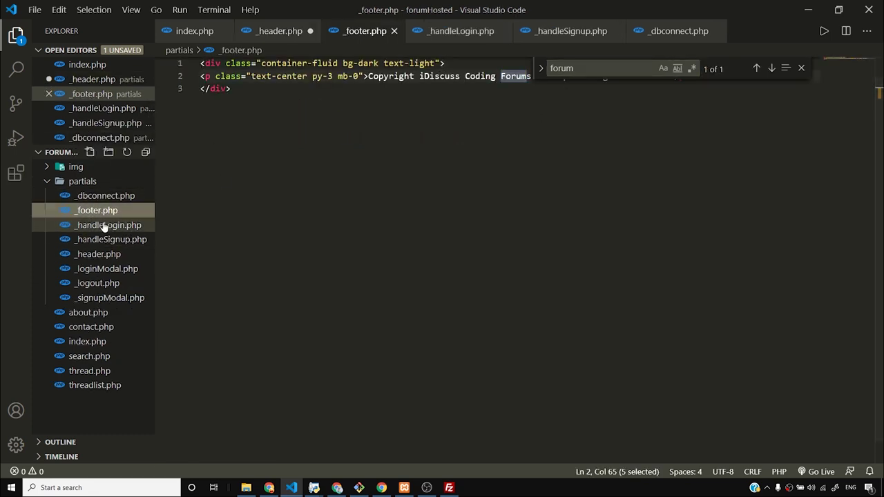
{"action": "left_click", "coordinate": [104, 225]}
{"action": "left_click", "coordinate": [566, 68]}
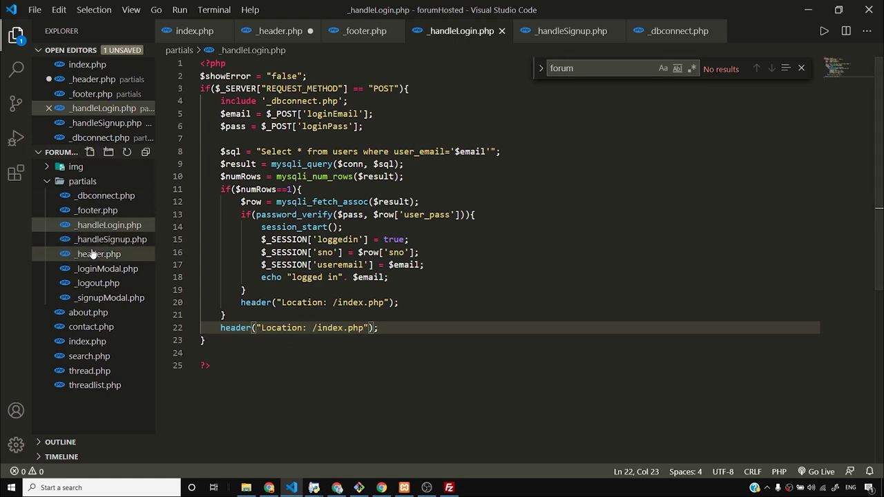
{"action": "left_click", "coordinate": [95, 254]}
Step: Drop '/forum' from the form actions in _loginModal.php and _signupModal.php, and save
{"action": "left_click", "coordinate": [107, 269]}
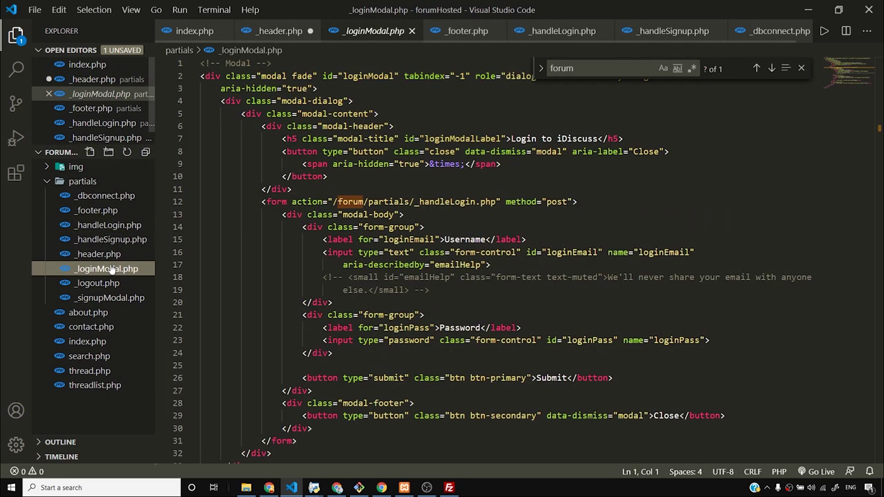
{"action": "left_click", "coordinate": [566, 67]}
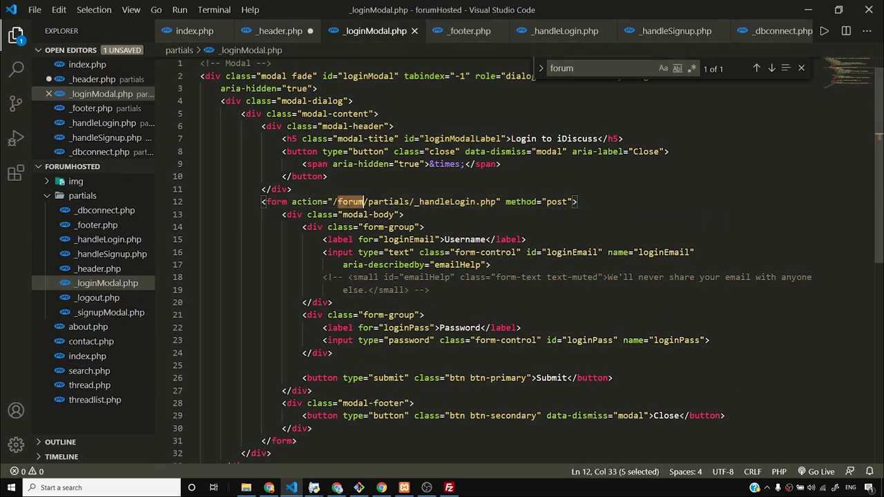
{"action": "key", "text": "BackSpace"}
{"action": "key", "text": "BackSpace"}
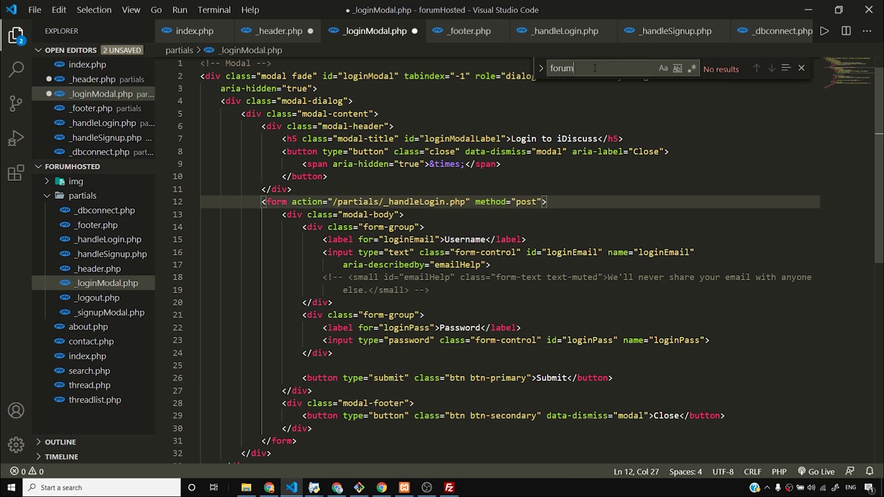
{"action": "left_click", "coordinate": [104, 312]}
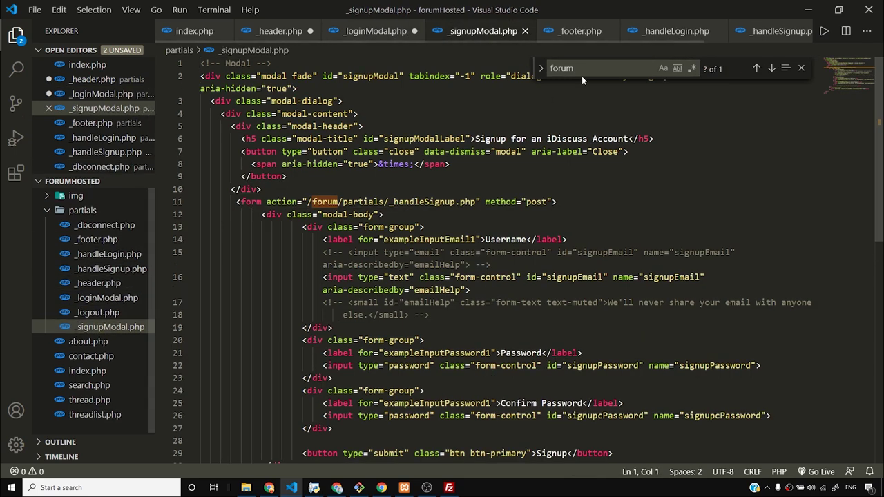
{"action": "key", "text": "ctrl+f"}
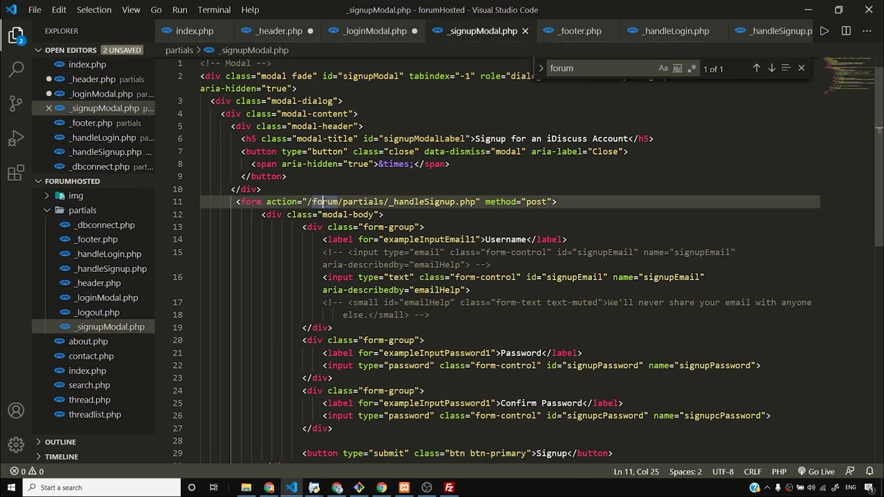
{"action": "key", "text": "BackSpace"}
{"action": "key", "text": "BackSpace"}
{"action": "key", "text": "ctrl+s"}
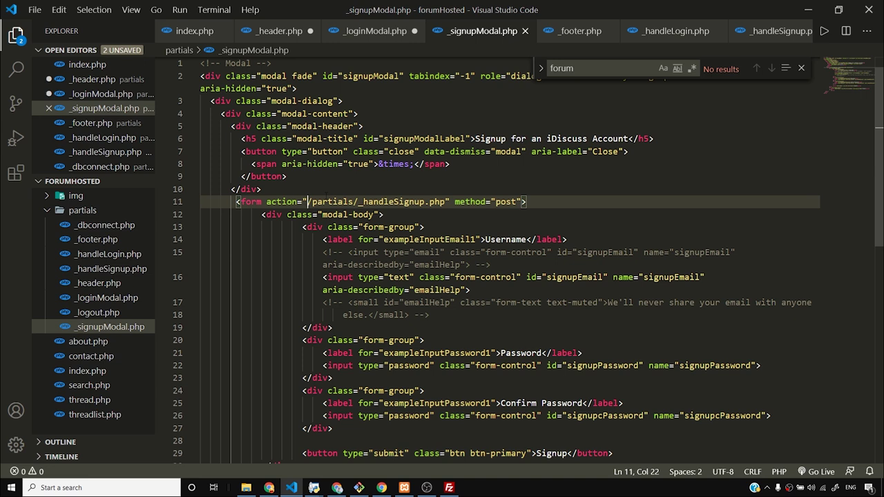
Step: Drag the edited project files from the local folder into FileZilla for upload
{"action": "left_click", "coordinate": [557, 173]}
{"action": "left_click", "coordinate": [352, 28]}
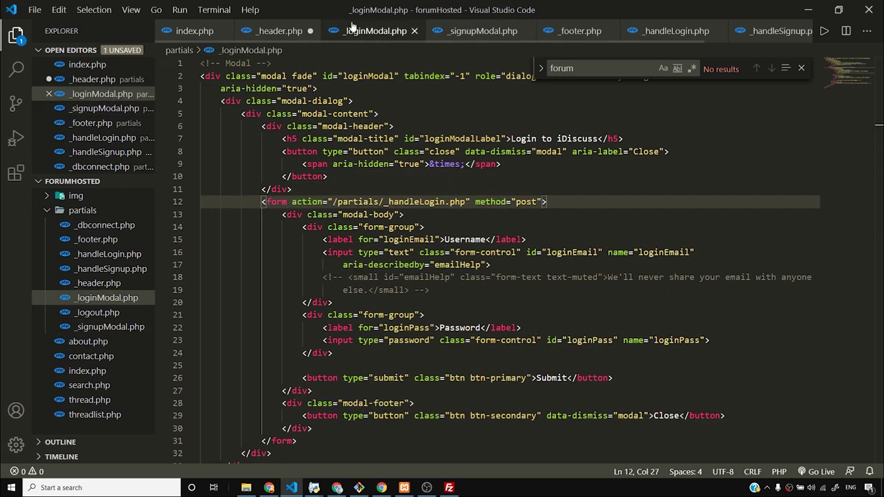
{"action": "left_click", "coordinate": [276, 30]}
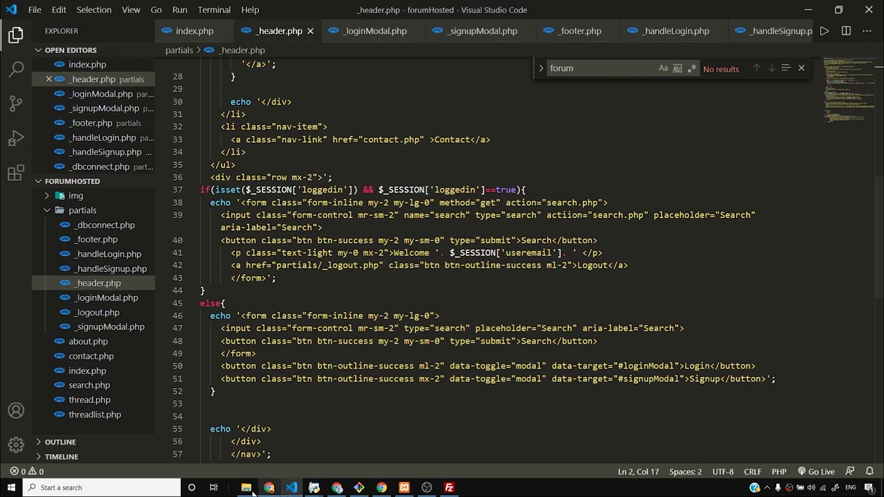
{"action": "left_click", "coordinate": [247, 487]}
{"action": "left_click_drag", "start_coordinate": [261, 165], "coordinate": [801, 254]}
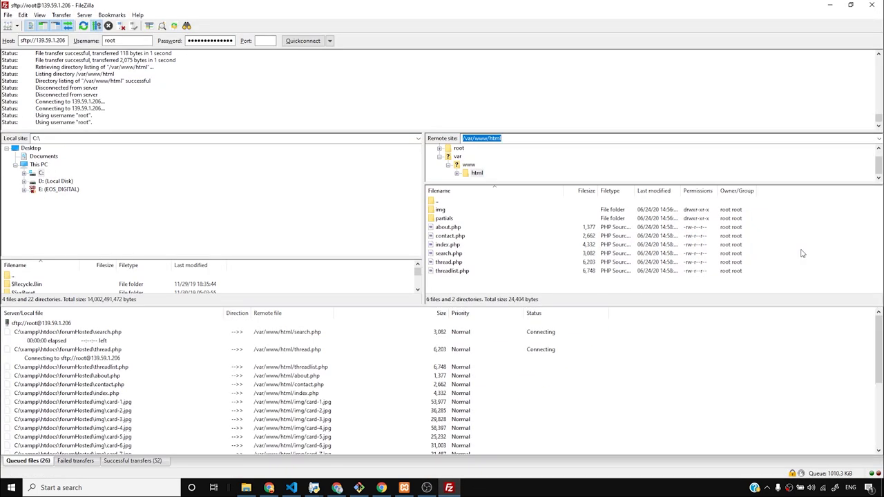
Step: Overwrite all existing server files, then rerun the Apache restart in the terminal
{"action": "left_click", "coordinate": [447, 267]}
{"action": "left_click", "coordinate": [495, 301]}
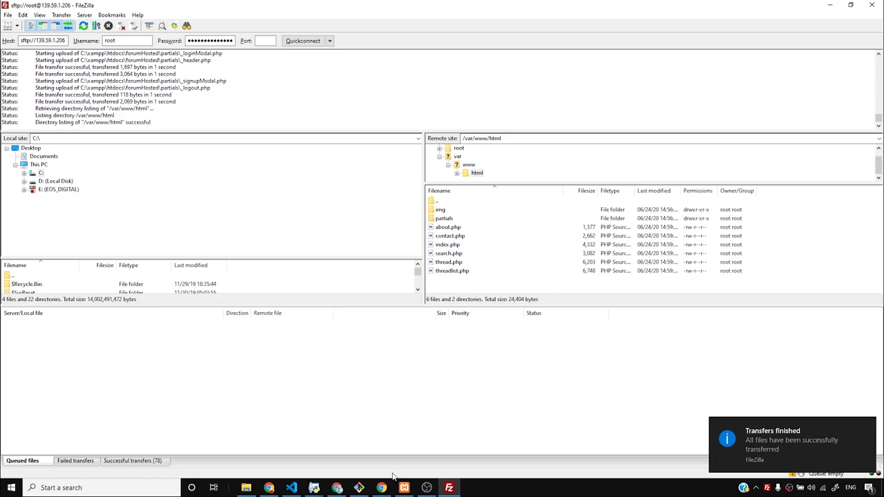
{"action": "left_click", "coordinate": [359, 488]}
{"action": "key", "text": "Up"}
{"action": "key", "text": "Return"}
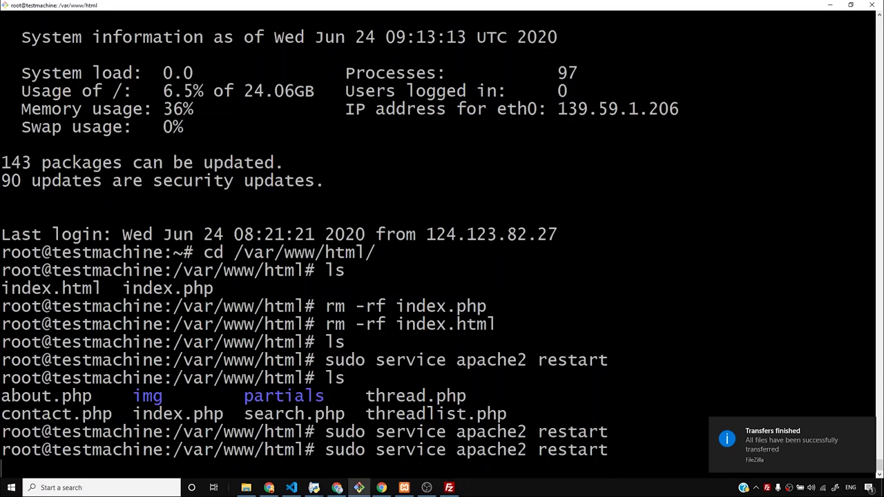
Step: Reload the live site and try logging in with a username and password
{"action": "left_click", "coordinate": [382, 488]}
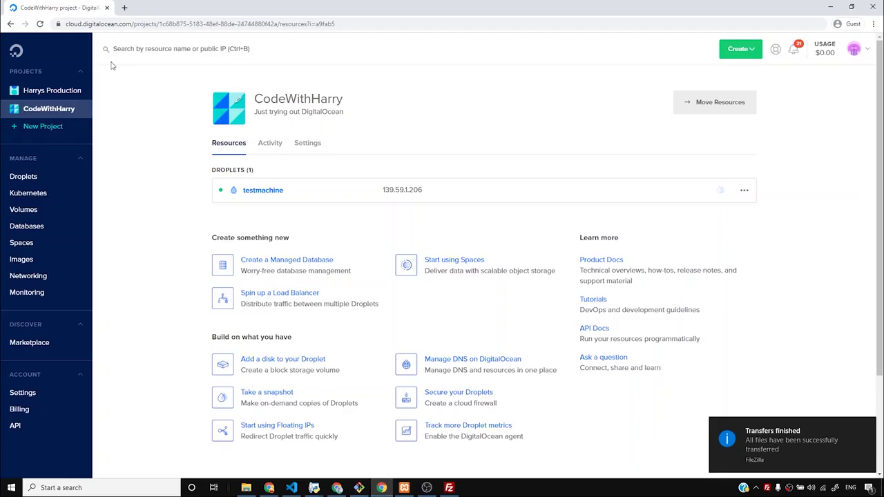
{"action": "left_click", "coordinate": [337, 488]}
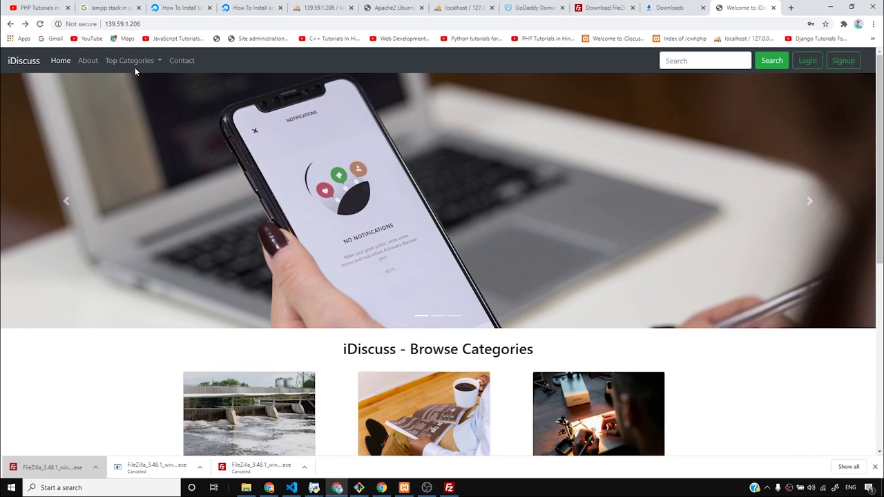
{"action": "left_click", "coordinate": [37, 27]}
{"action": "left_click", "coordinate": [807, 62]}
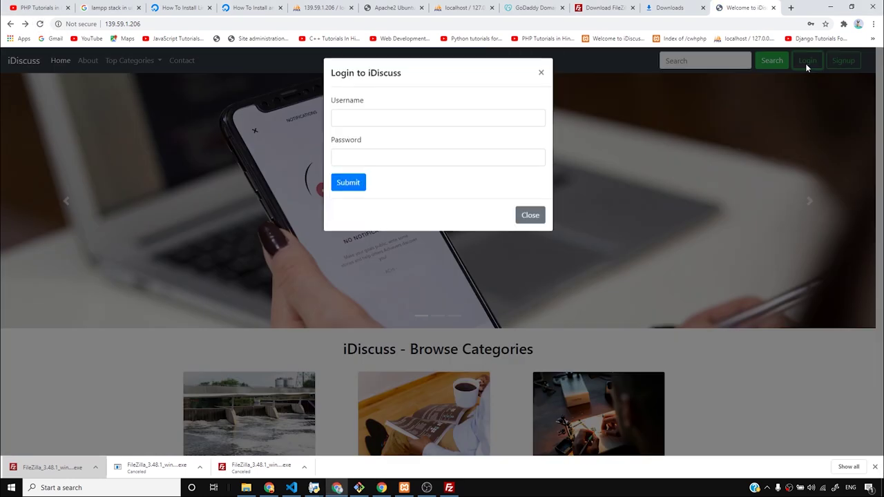
{"action": "left_click", "coordinate": [453, 125]}
{"action": "key", "text": "Tab"}
{"action": "key", "text": "Return"}
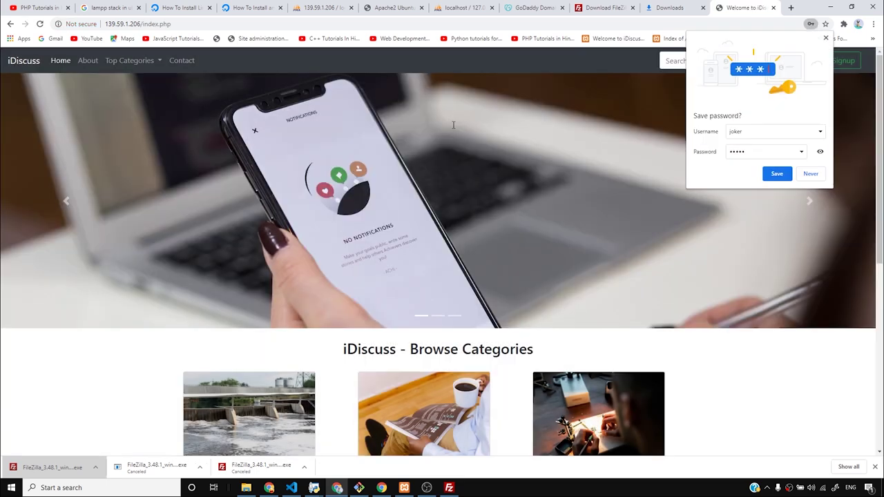
{"action": "left_click", "coordinate": [811, 174]}
Step: Sign up a new account with matching passwords and save the password in Chrome
{"action": "left_click", "coordinate": [807, 60]}
{"action": "left_click", "coordinate": [748, 109]}
{"action": "left_click", "coordinate": [836, 61]}
{"action": "left_click", "coordinate": [397, 128]}
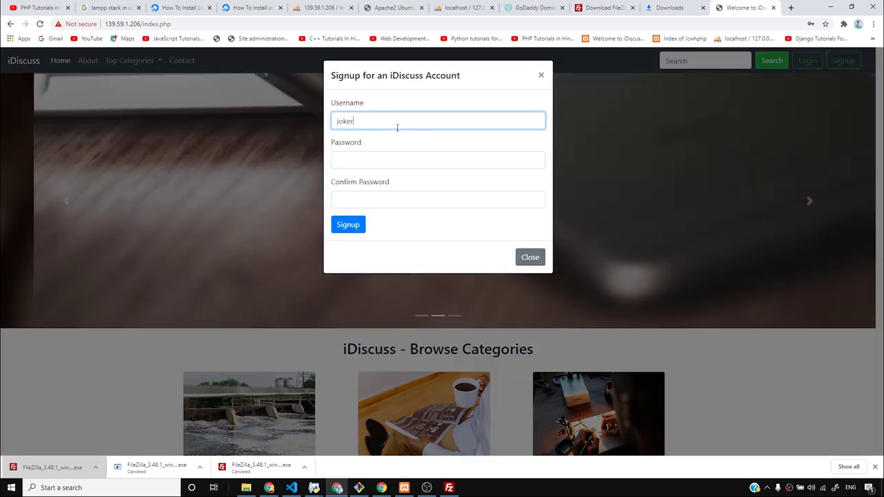
{"action": "key", "text": "Tab"}
{"action": "key", "text": "Tab"}
{"action": "key", "text": "Return"}
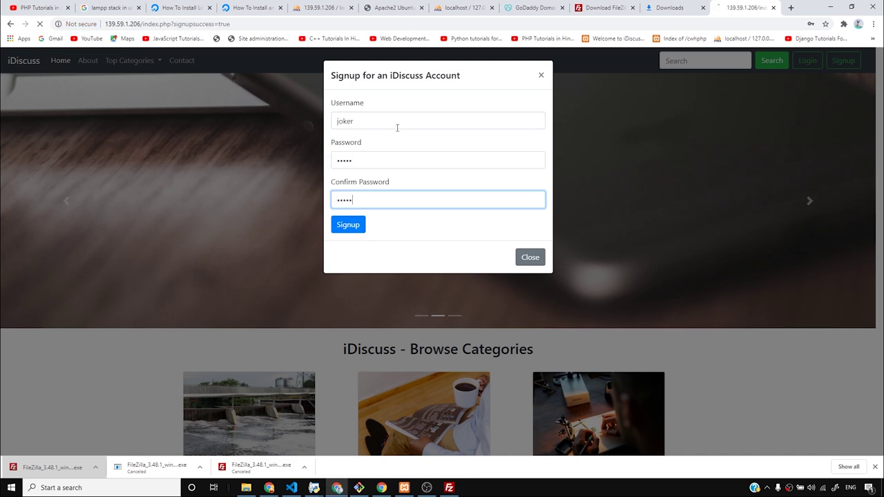
{"action": "left_click", "coordinate": [777, 173]}
Step: Log in with the new account using the browser's autofilled credentials
{"action": "left_click", "coordinate": [807, 61]}
{"action": "left_click", "coordinate": [410, 125]}
{"action": "left_click", "coordinate": [381, 140]}
{"action": "left_click", "coordinate": [521, 217]}
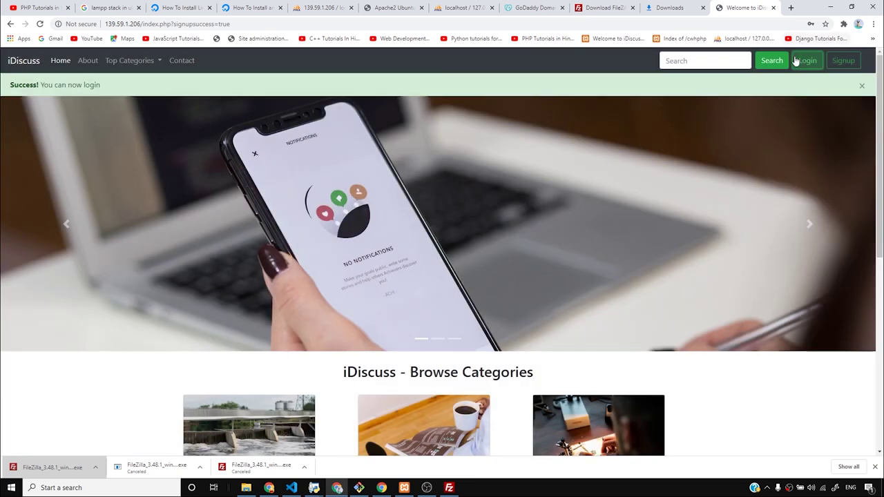
{"action": "left_click", "coordinate": [807, 60]}
{"action": "left_click", "coordinate": [341, 183]}
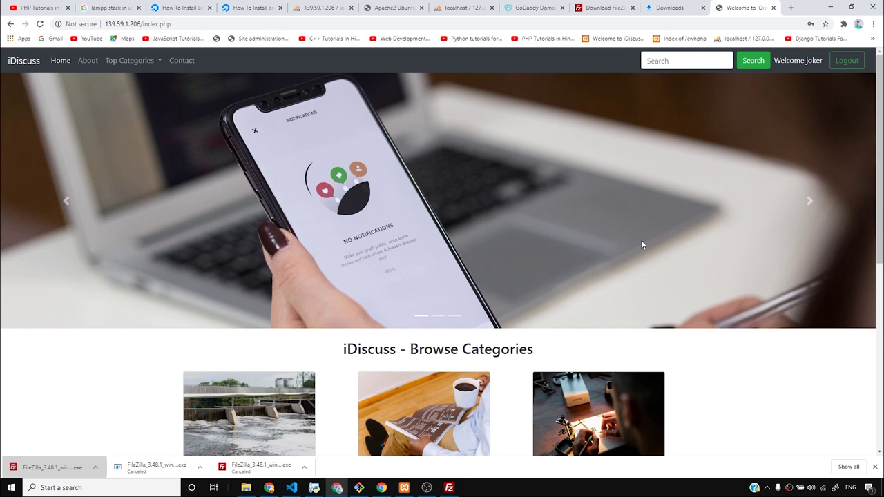
Step: Open the jQuery Tutorial for Beginners thread from the Python category
{"action": "scroll", "coordinate": [639, 241], "scroll_direction": "down", "scroll_amount": 5}
{"action": "left_click", "coordinate": [203, 130]}
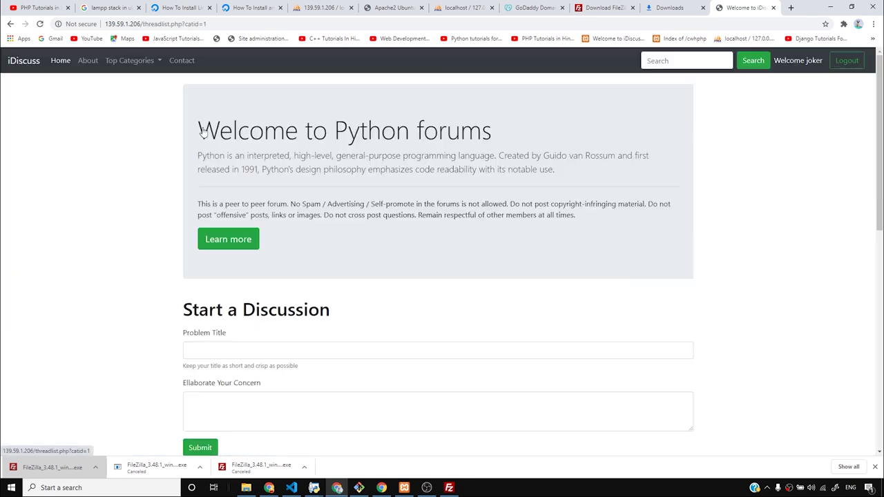
{"action": "double_click", "coordinate": [814, 61]}
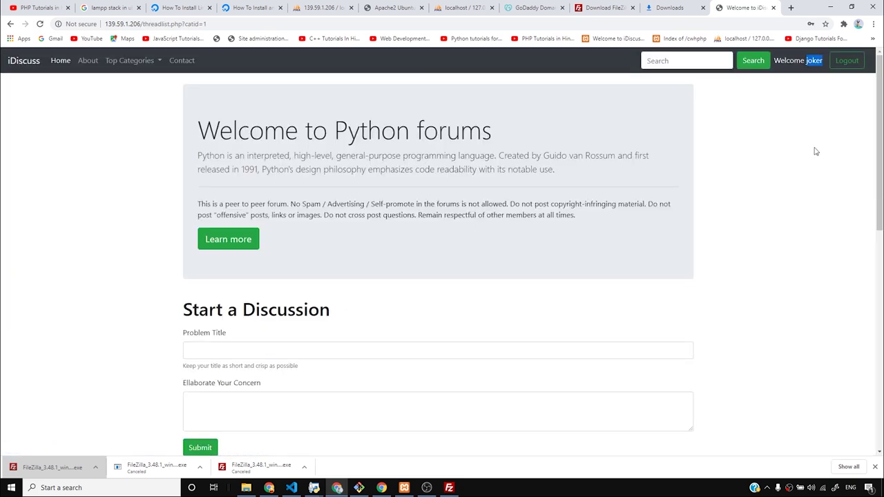
{"action": "scroll", "coordinate": [296, 305], "scroll_direction": "down", "scroll_amount": 12}
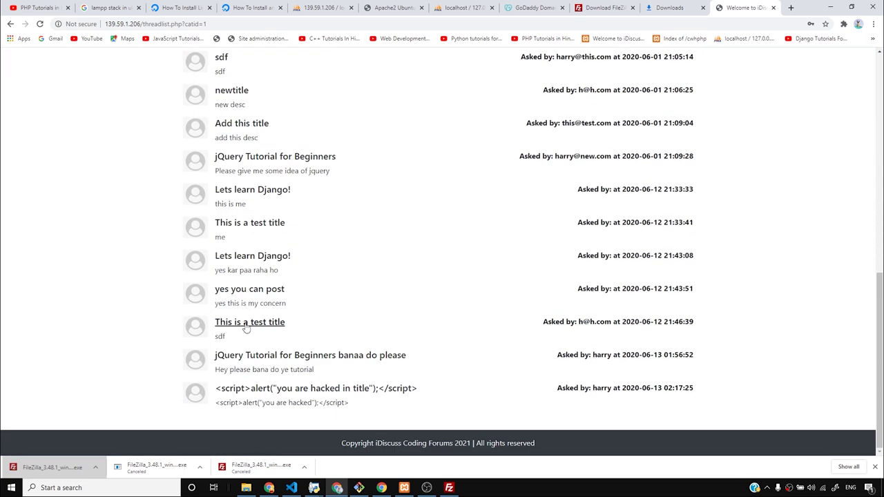
{"action": "left_click", "coordinate": [266, 157]}
{"action": "scroll", "coordinate": [293, 367], "scroll_direction": "down", "scroll_amount": 3}
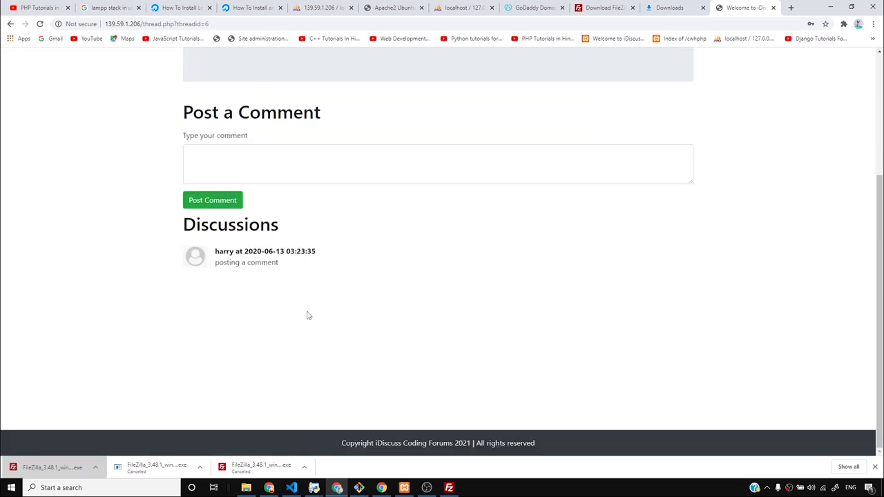
{"action": "scroll", "coordinate": [309, 316], "scroll_direction": "up", "scroll_amount": 3}
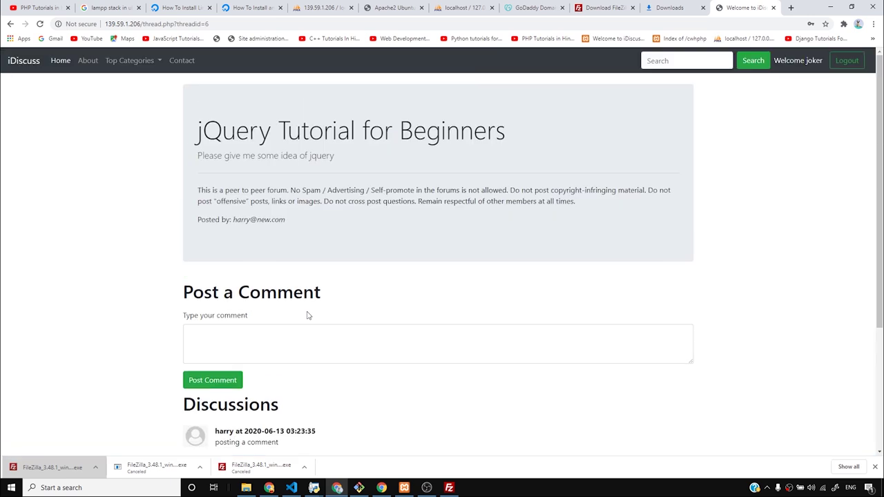
{"action": "left_click", "coordinate": [875, 467]}
{"action": "scroll", "coordinate": [338, 322], "scroll_direction": "down", "scroll_amount": 2}
Step: Post the comment 'mai hoon ek joker jo is forum me hasane aaya hu' and check it appears
{"action": "left_click", "coordinate": [442, 187]}
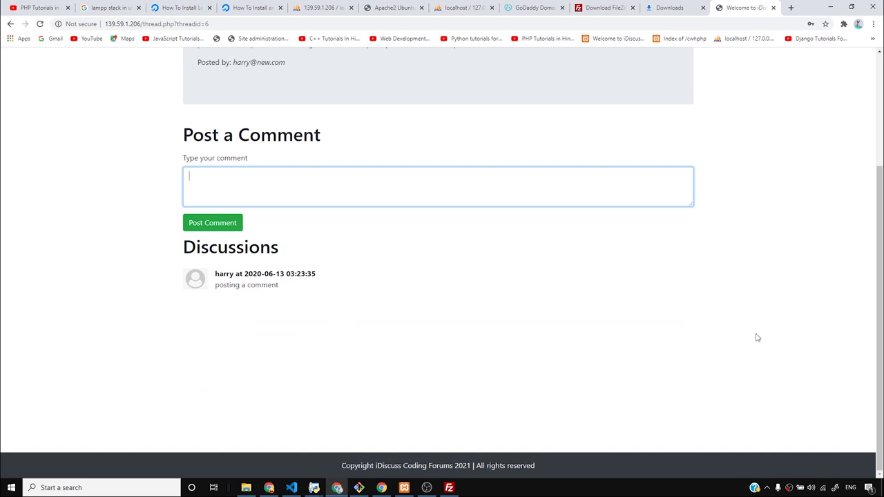
{"action": "type", "text": "mai hoon ek jo"}
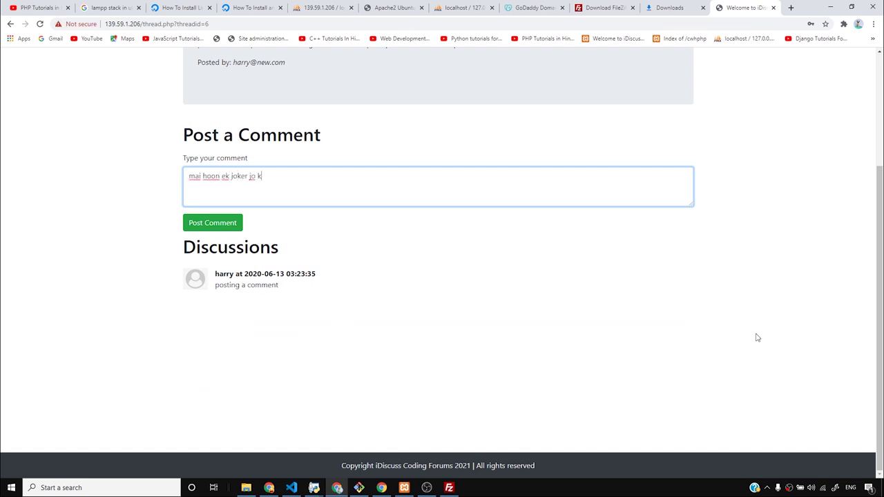
{"action": "type", "text": "ker jo is forum me hasane aaya hu"}
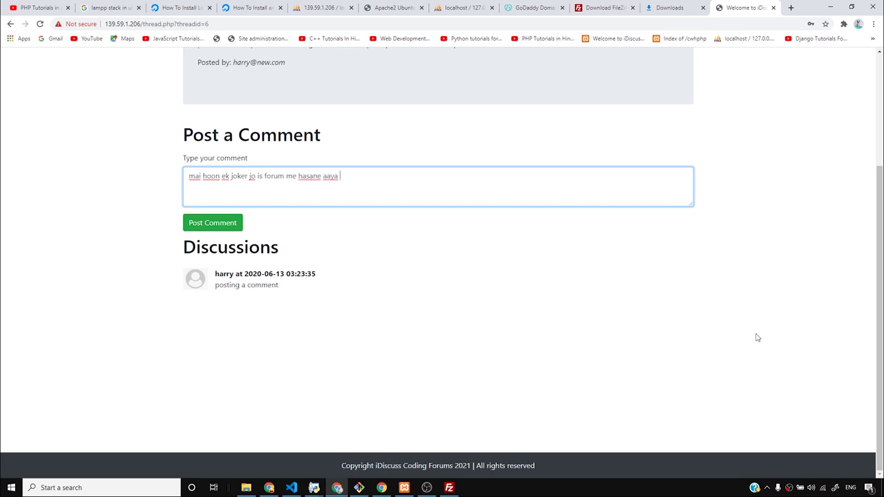
{"action": "left_click", "coordinate": [208, 223]}
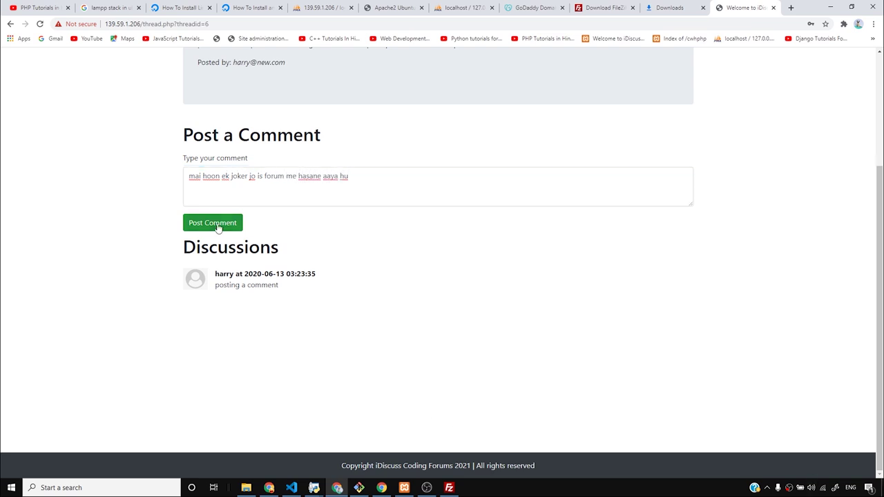
{"action": "scroll", "coordinate": [208, 206], "scroll_direction": "down", "scroll_amount": 3}
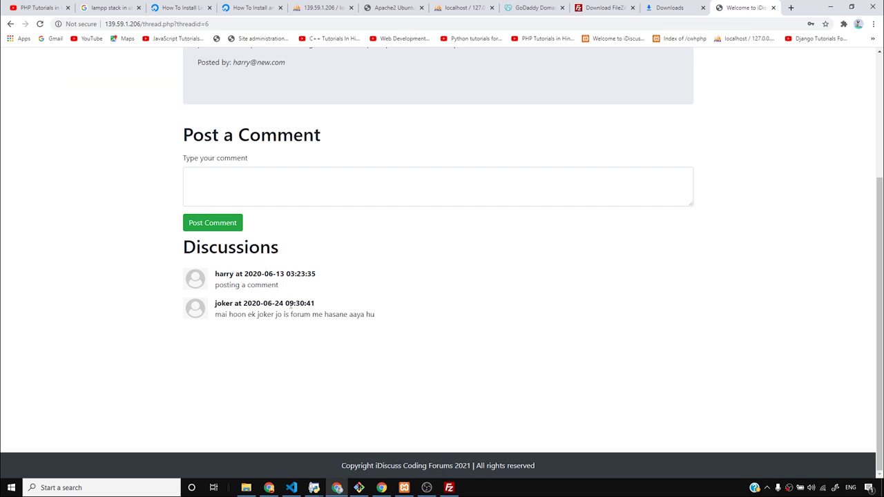
{"action": "left_click_drag", "start_coordinate": [228, 304], "coordinate": [316, 322]}
{"action": "left_click", "coordinate": [361, 322]}
{"action": "scroll", "coordinate": [351, 328], "scroll_direction": "up", "scroll_amount": 3}
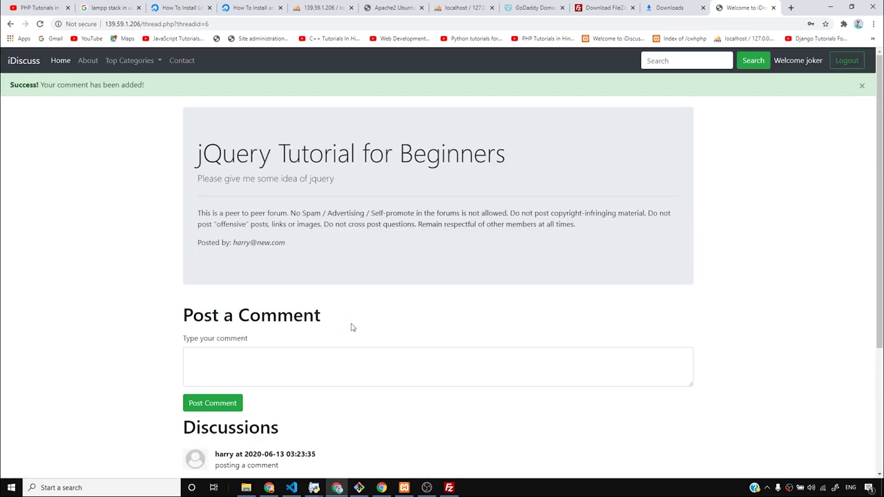
Step: Submit a JavaScript question titled 'Mai ek joker hoon' with description 'konsa joke sunau pareshan'
{"action": "left_click", "coordinate": [129, 60]}
{"action": "left_click", "coordinate": [137, 101]}
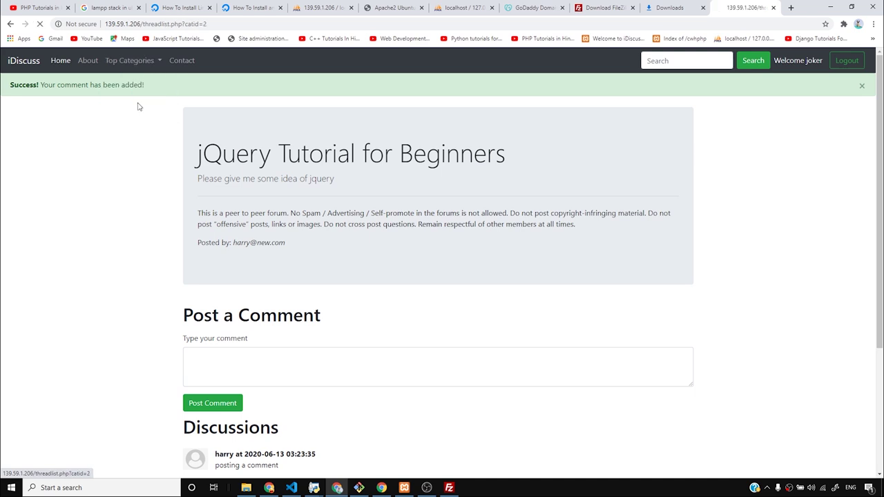
{"action": "scroll", "coordinate": [325, 247], "scroll_direction": "down", "scroll_amount": 3}
{"action": "scroll", "coordinate": [227, 228], "scroll_direction": "up", "scroll_amount": 1}
{"action": "left_click", "coordinate": [220, 218]}
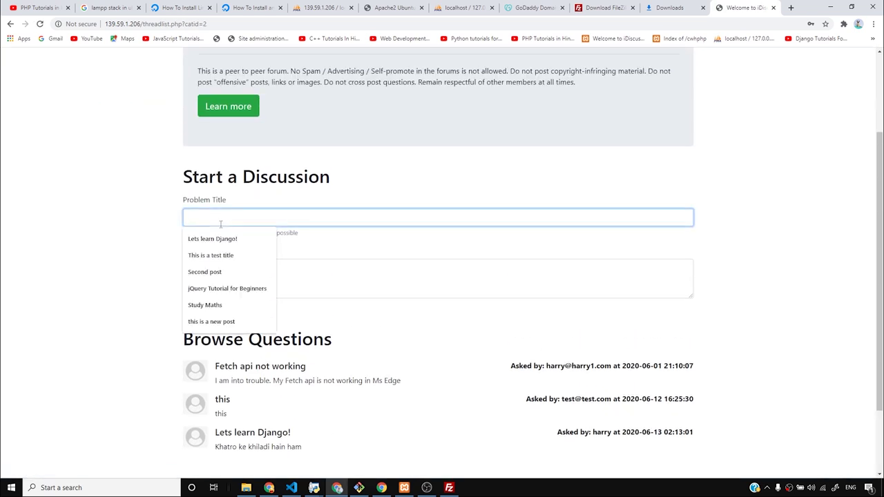
{"action": "type", "text": "Mai ek joker hoon"}
{"action": "key", "text": "Tab"}
{"action": "type", "text": "konsa joke sunau pareshan hoon"}
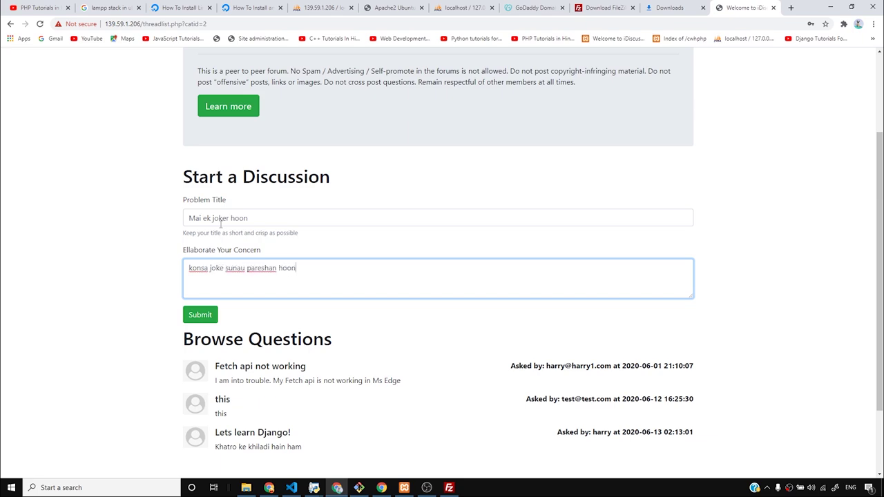
{"action": "left_click", "coordinate": [194, 315]}
Step: Open the new 'Mai ek joker hoon' thread and post the comment 'kuch mat kar bhai tu'
{"action": "scroll", "coordinate": [308, 331], "scroll_direction": "down", "scroll_amount": 3}
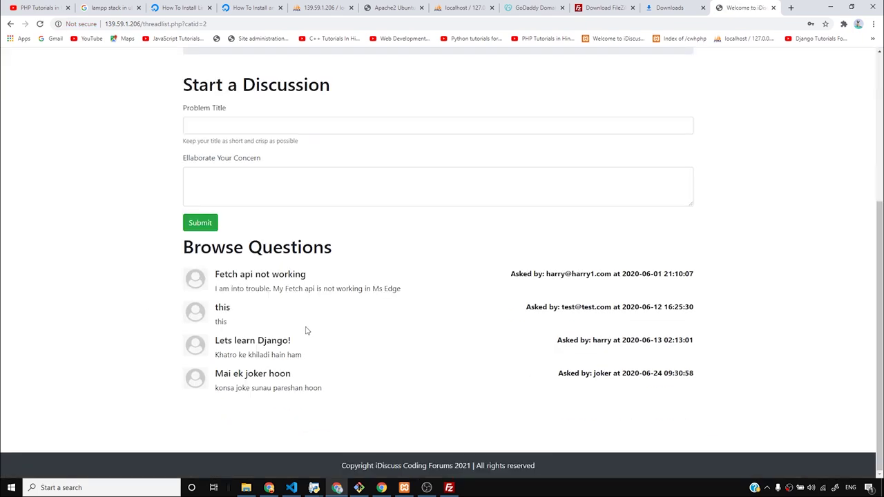
{"action": "left_click", "coordinate": [256, 374]}
{"action": "scroll", "coordinate": [428, 312], "scroll_direction": "down", "scroll_amount": 2}
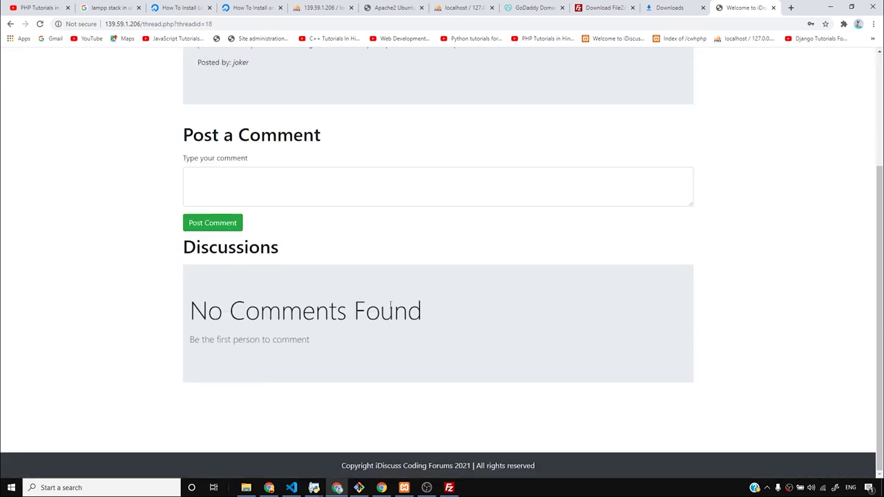
{"action": "left_click", "coordinate": [271, 206]}
{"action": "type", "text": "k"}
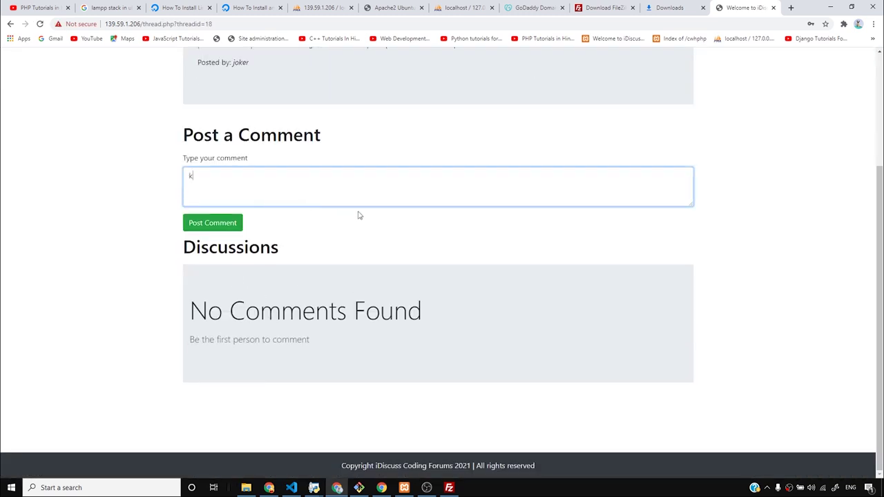
{"action": "type", "text": "uch mat kar bhai tu"}
{"action": "left_click", "coordinate": [224, 225]}
{"action": "left_click_drag", "start_coordinate": [227, 242], "coordinate": [308, 255]}
{"action": "left_click", "coordinate": [309, 255]}
{"action": "scroll", "coordinate": [324, 283], "scroll_direction": "down", "scroll_amount": 3}
{"action": "left_click_drag", "start_coordinate": [244, 273], "coordinate": [394, 286]}
{"action": "left_click", "coordinate": [391, 288]}
{"action": "scroll", "coordinate": [390, 288], "scroll_direction": "up", "scroll_amount": 3}
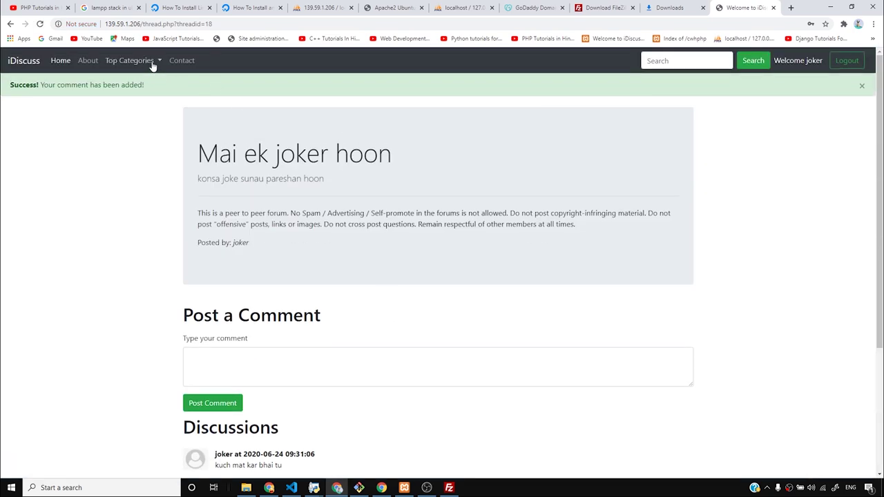
Step: Go to the forum's Contact Us page and look over the contact form
{"action": "left_click", "coordinate": [182, 60]}
{"action": "left_click_drag", "start_coordinate": [160, 99], "coordinate": [756, 325]}
{"action": "left_click", "coordinate": [756, 326]}
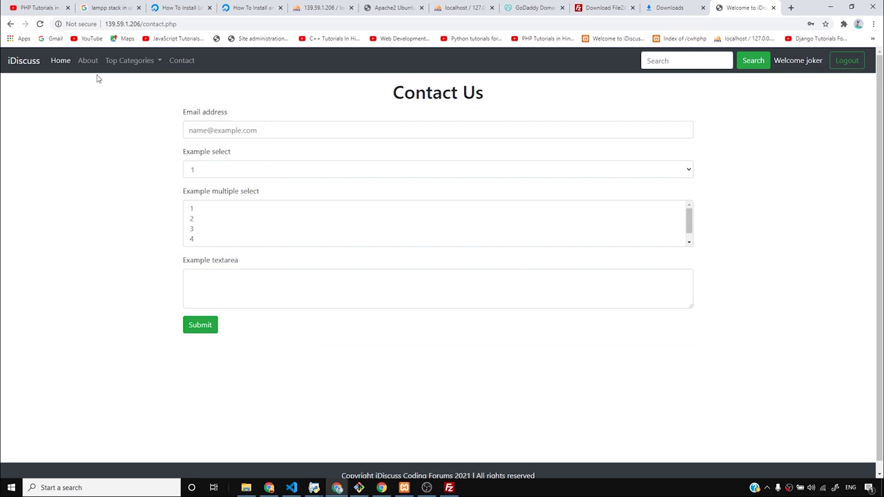
Step: Visit the About page, open the Flask category, then return home via the iDiscuss brand link
{"action": "left_click", "coordinate": [89, 61]}
{"action": "left_click", "coordinate": [56, 65]}
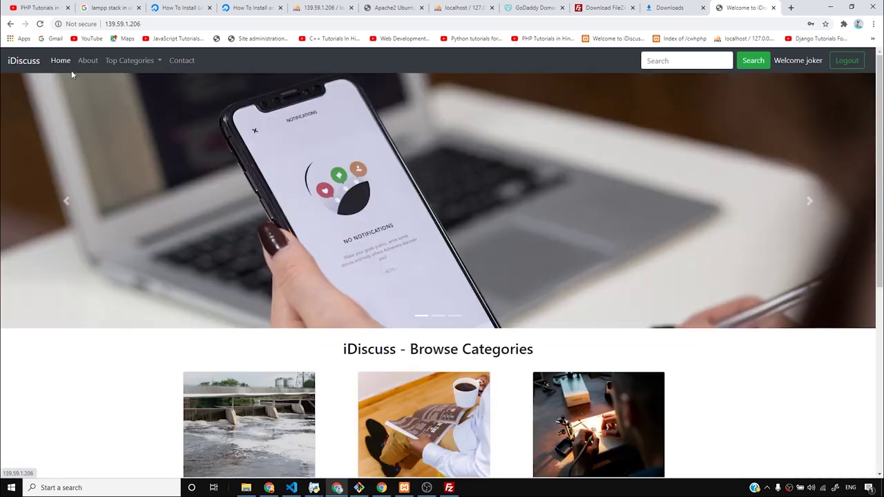
{"action": "scroll", "coordinate": [396, 359], "scroll_direction": "down", "scroll_amount": 5}
{"action": "left_click", "coordinate": [202, 371]}
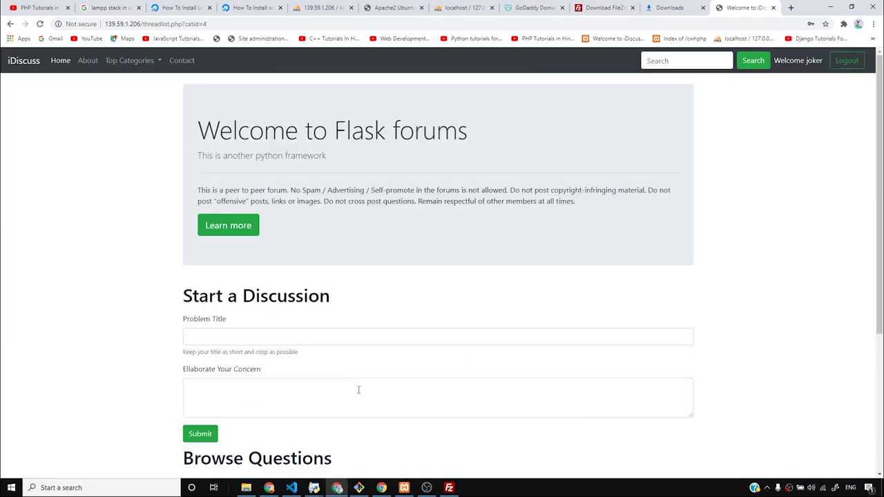
{"action": "scroll", "coordinate": [446, 367], "scroll_direction": "down", "scroll_amount": 3}
{"action": "scroll", "coordinate": [541, 364], "scroll_direction": "up", "scroll_amount": 3}
{"action": "left_click", "coordinate": [31, 64]}
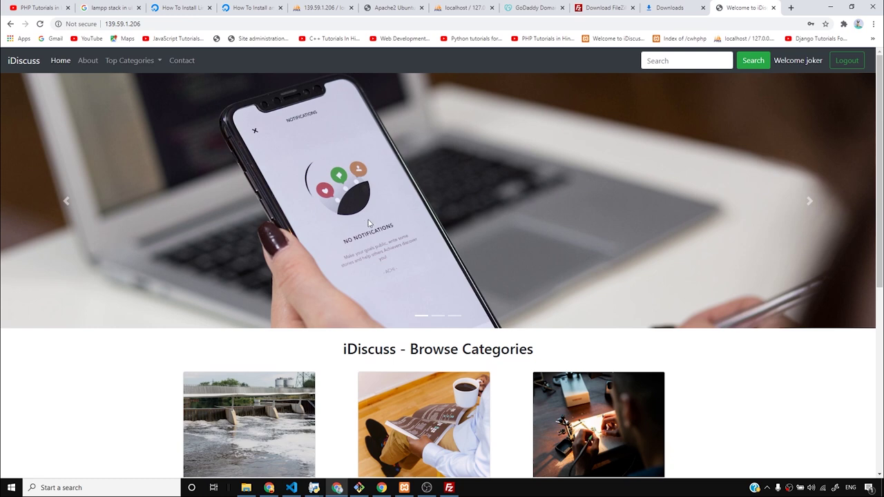
{"action": "left_click", "coordinate": [142, 25]}
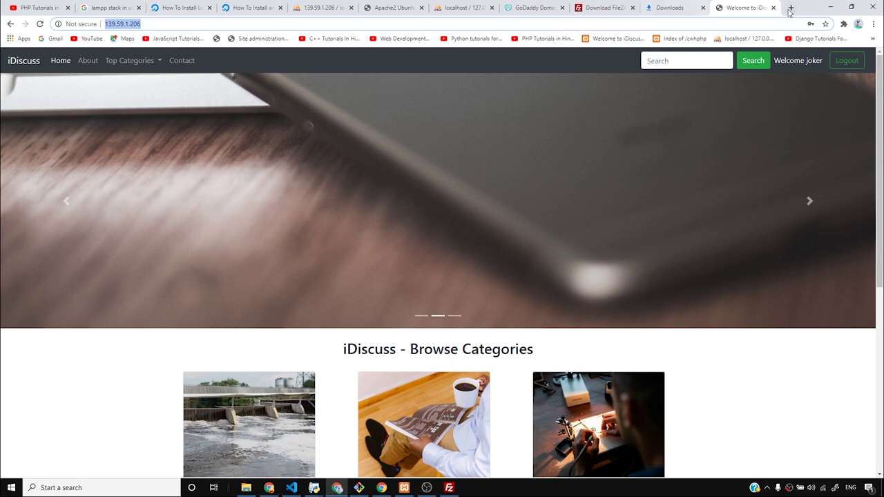
Step: Search Google for 'how to set a record in god' in a new tab
{"action": "left_click", "coordinate": [790, 8]}
{"action": "type", "text": "how to set"}
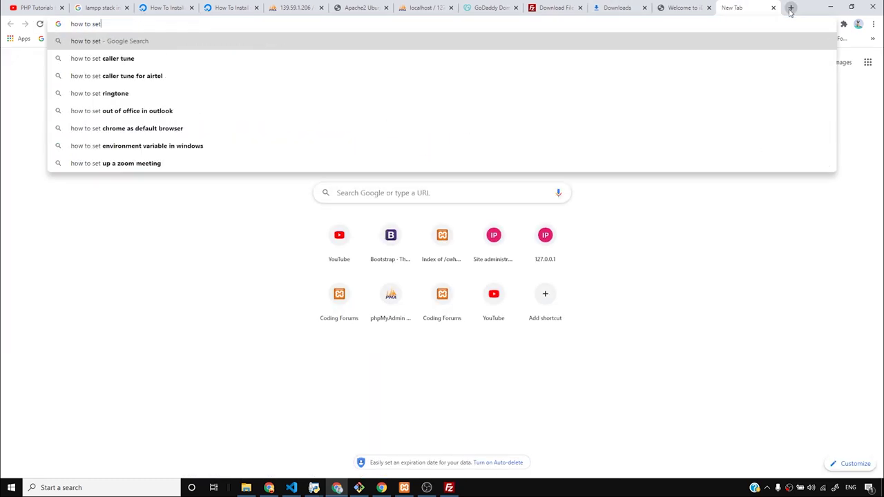
{"action": "type", "text": " a record "}
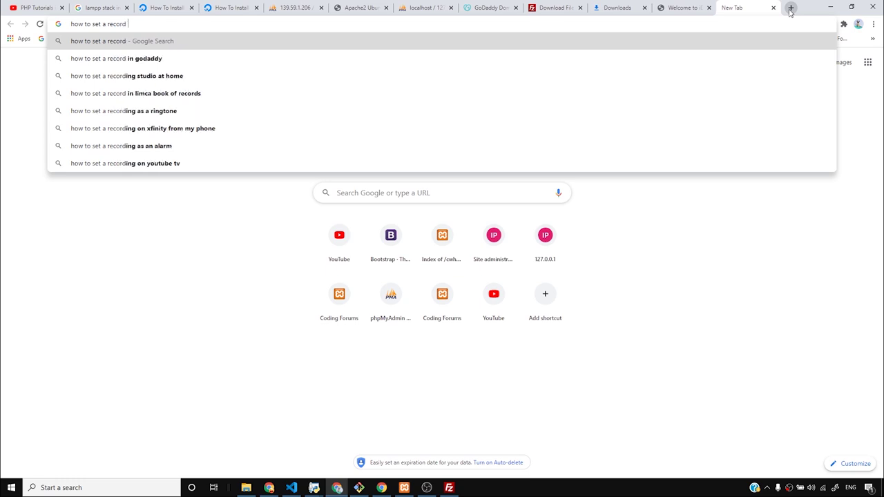
{"action": "type", "text": "in god"}
{"action": "key", "text": "Return"}
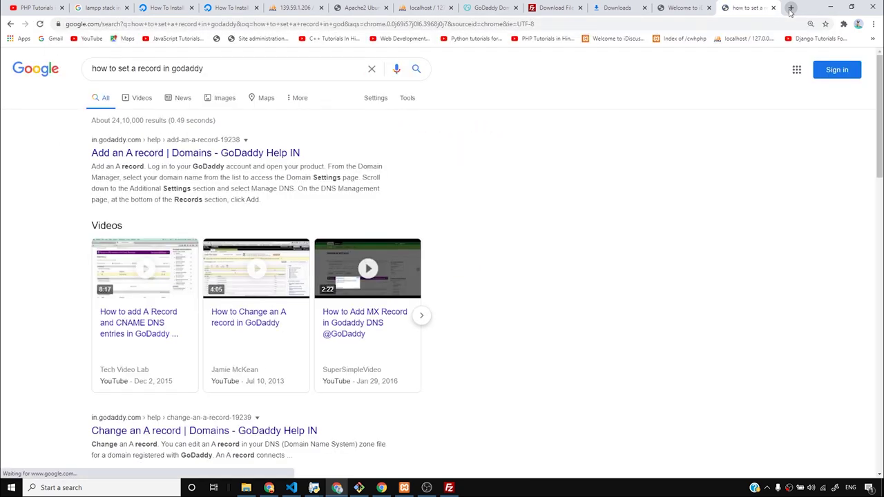
Step: Read GoDaddy's Add an A record help article and place its tab beside the GoDaddy domain tab
{"action": "left_click", "coordinate": [239, 160]}
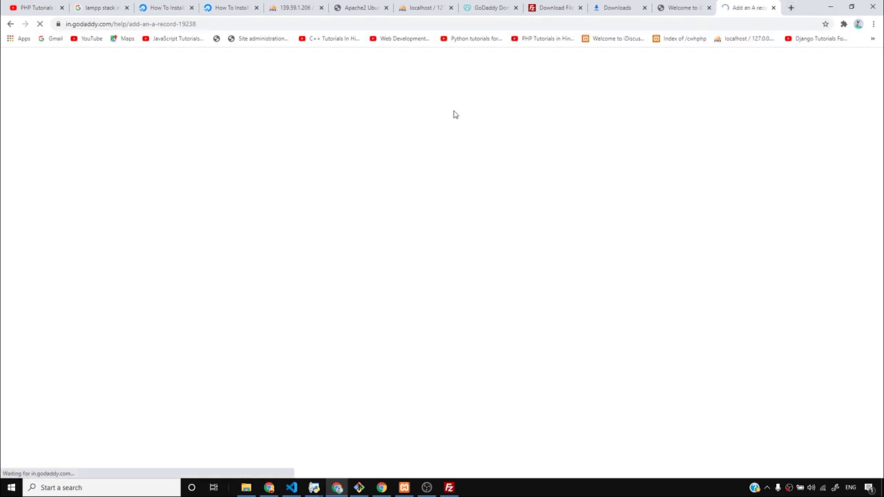
{"action": "scroll", "coordinate": [289, 288], "scroll_direction": "down", "scroll_amount": 1}
{"action": "scroll", "coordinate": [289, 289], "scroll_direction": "down", "scroll_amount": 3}
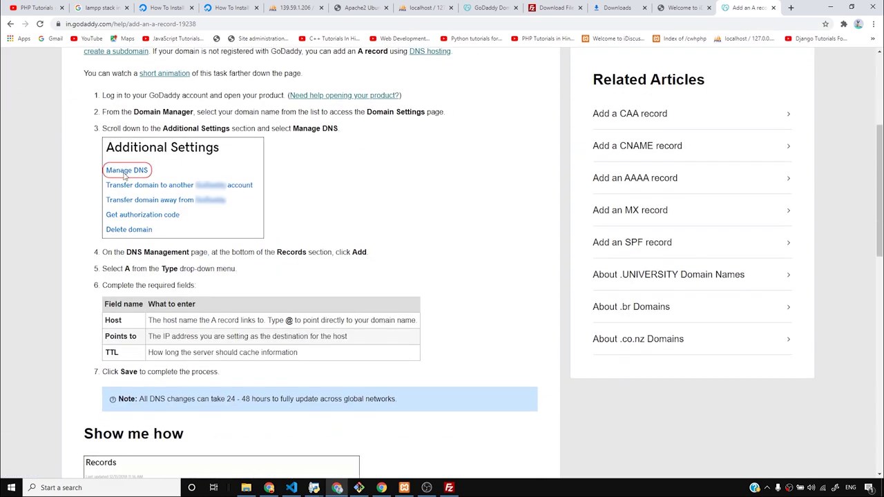
{"action": "scroll", "coordinate": [124, 176], "scroll_direction": "down", "scroll_amount": 5}
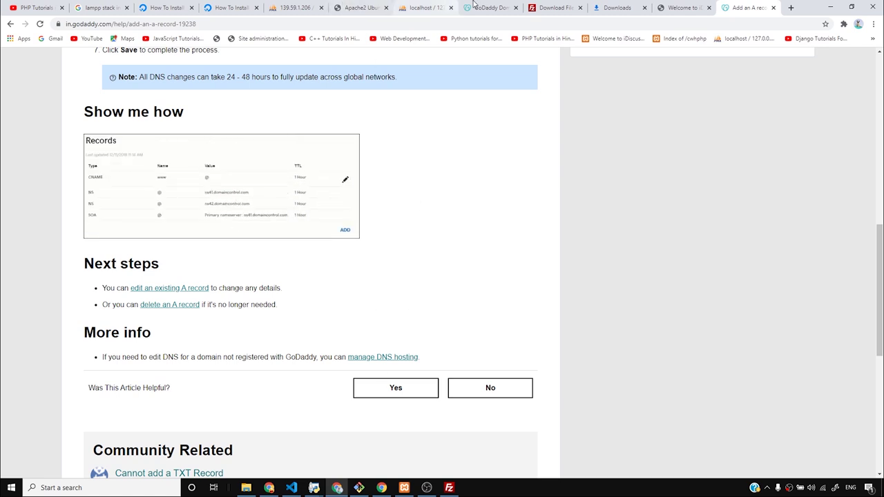
{"action": "left_click", "coordinate": [488, 8]}
{"action": "left_click_drag", "start_coordinate": [742, 7], "coordinate": [556, 7]}
Step: Review myidiscuss.com's availability and pricing on GoDaddy's domain search page
{"action": "left_click", "coordinate": [492, 8]}
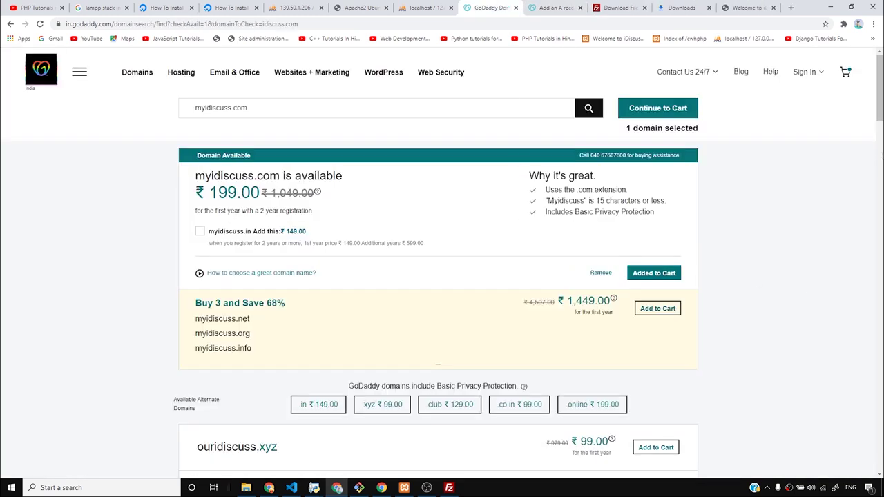
{"action": "scroll", "coordinate": [879, 166], "scroll_direction": "down", "scroll_amount": 12}
{"action": "scroll", "coordinate": [857, 149], "scroll_direction": "up", "scroll_amount": 12}
{"action": "left_click_drag", "start_coordinate": [195, 180], "coordinate": [361, 175]}
{"action": "left_click", "coordinate": [352, 179]}
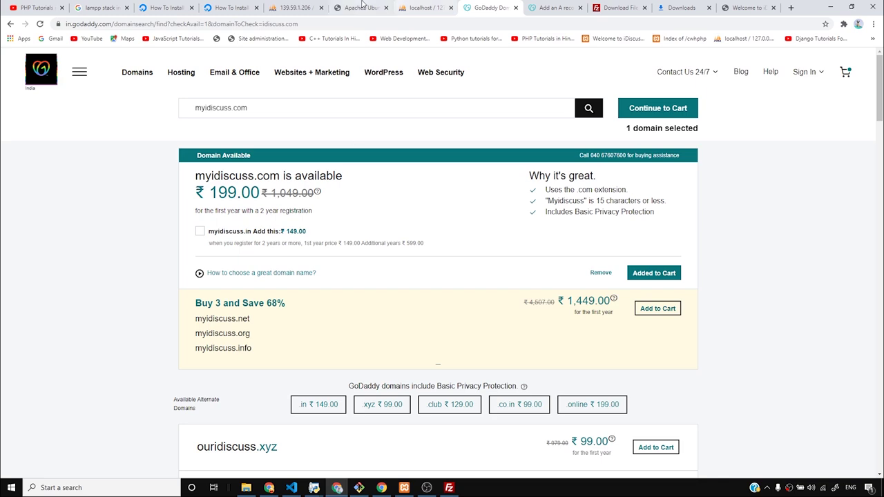
Step: Flip through the Apache, Downloads and A record help tabs, ending on phpMyAdmin's threads table
{"action": "left_click", "coordinate": [359, 7]}
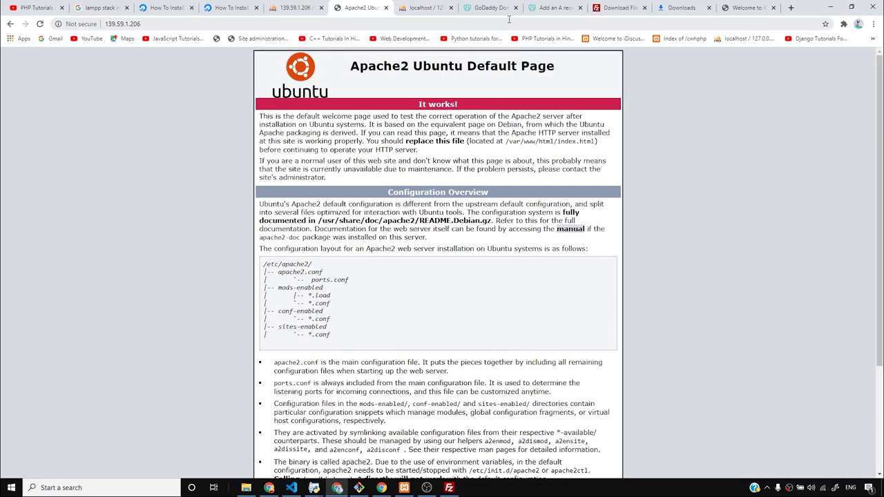
{"action": "left_click", "coordinate": [493, 6]}
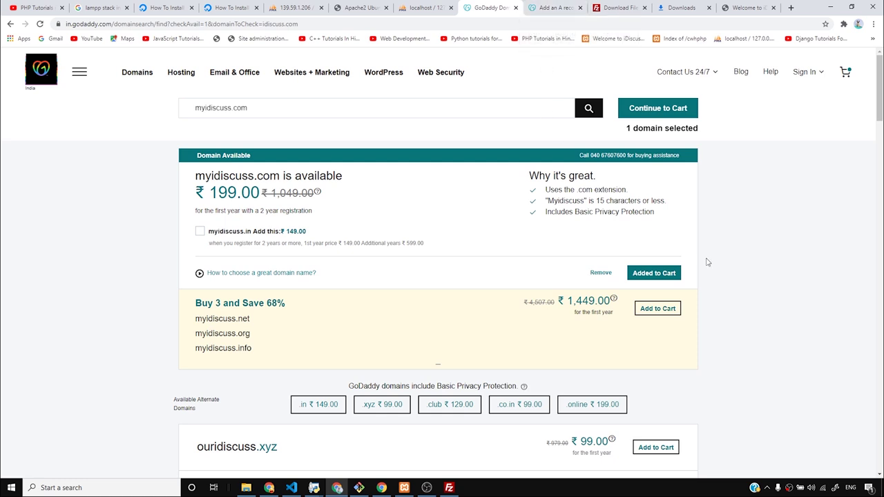
{"action": "left_click", "coordinate": [659, 8]}
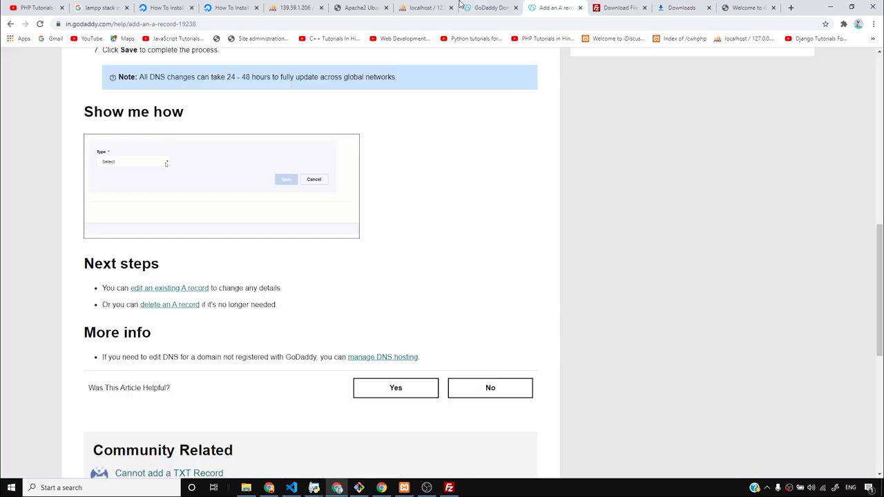
{"action": "left_click", "coordinate": [552, 6]}
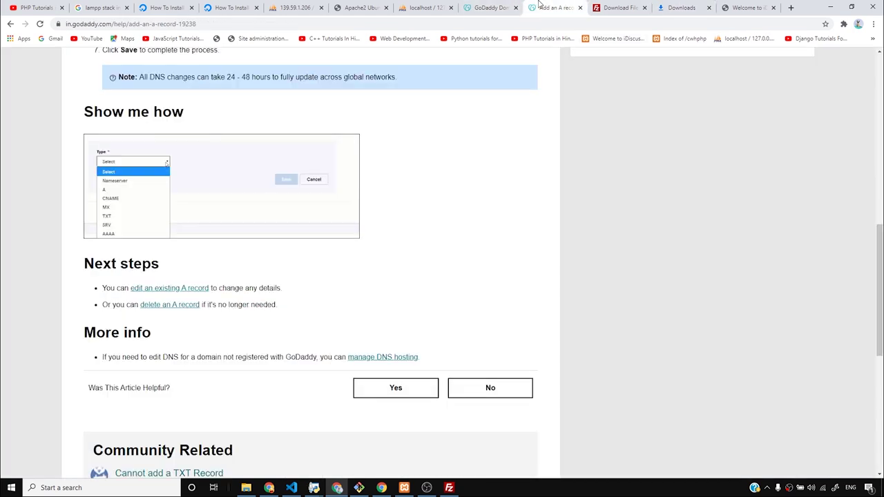
{"action": "left_click", "coordinate": [489, 7]}
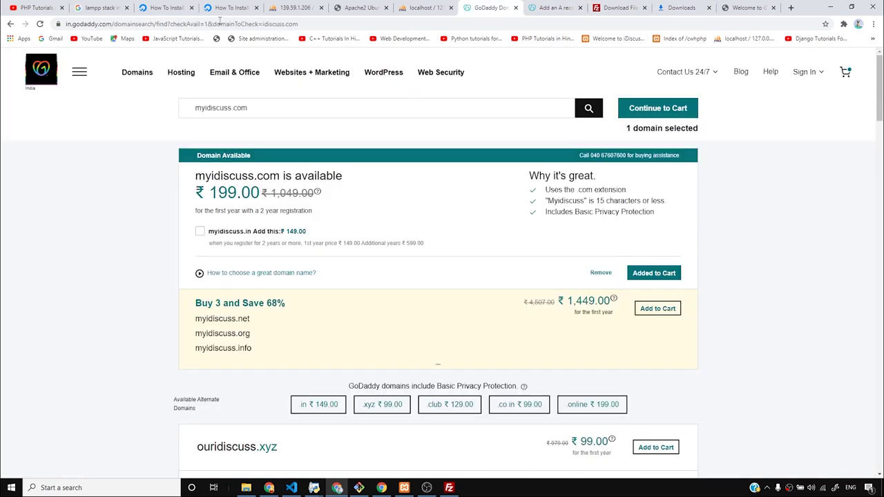
{"action": "left_click", "coordinate": [276, 7]}
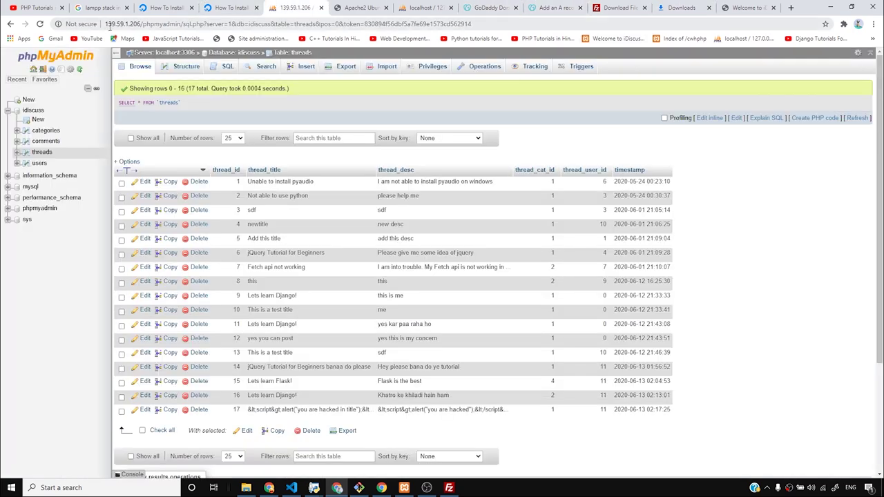
Step: Reload the Apache server tab to show iDiscuss and log out, landing on the /forum 404 page
{"action": "left_click", "coordinate": [698, 24]}
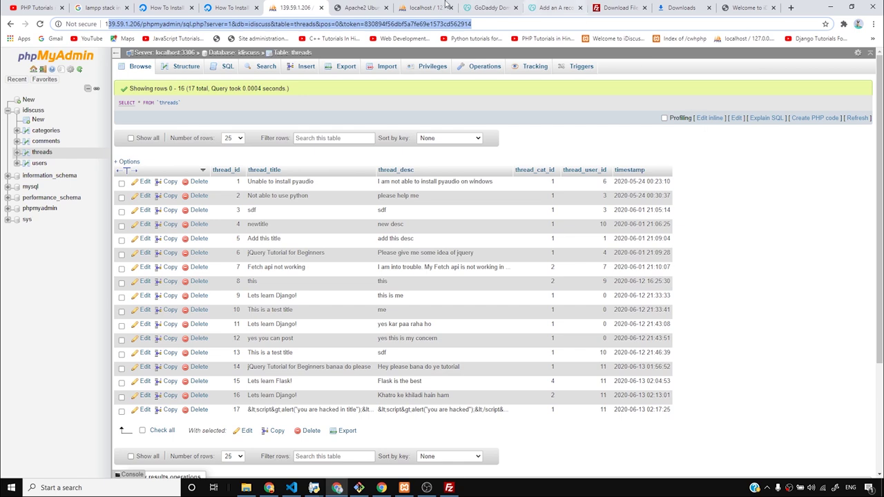
{"action": "left_click", "coordinate": [359, 8]}
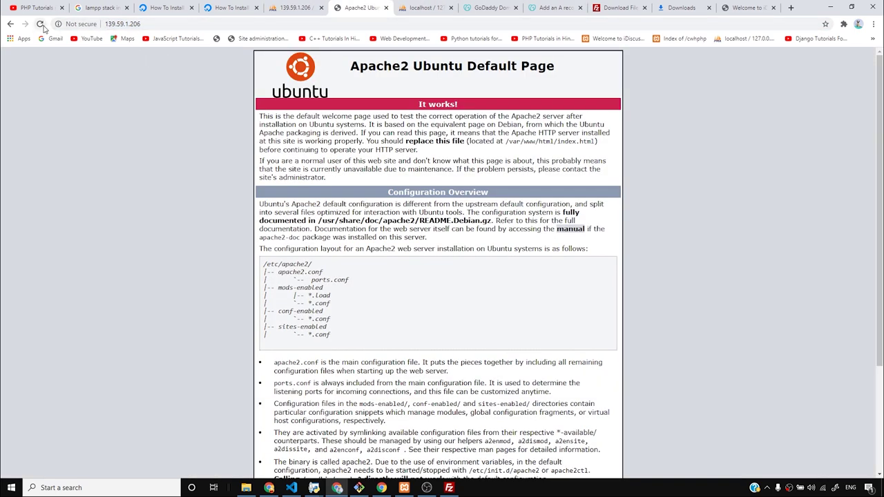
{"action": "left_click", "coordinate": [40, 24]}
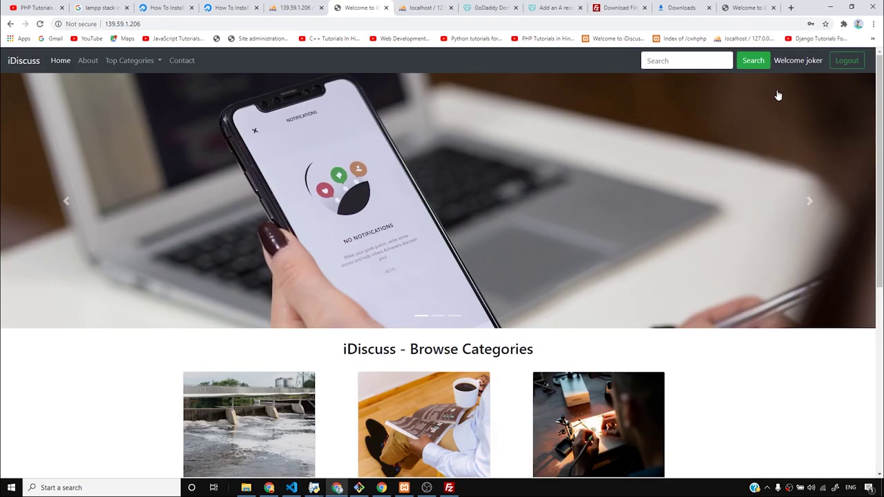
{"action": "left_click", "coordinate": [844, 63]}
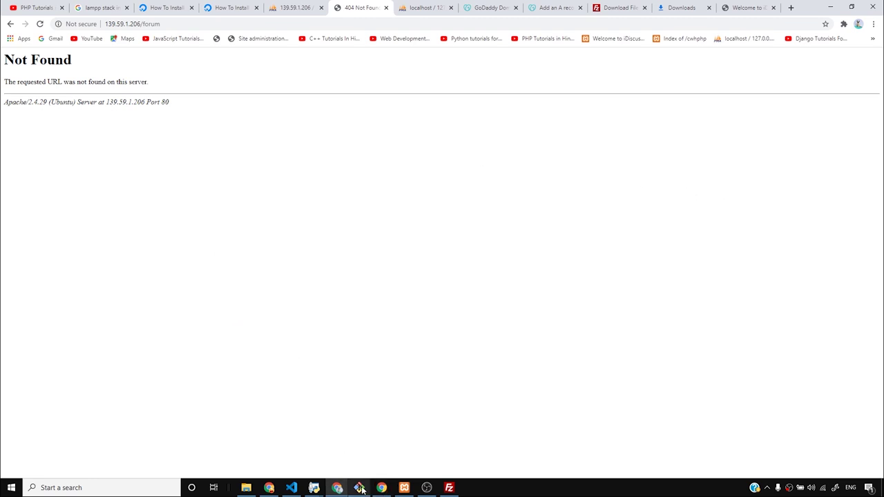
Step: Edit partials/_logout.php so it redirects to 'Location: /' instead of '/forum'
{"action": "left_click", "coordinate": [292, 487]}
{"action": "left_click", "coordinate": [98, 313]}
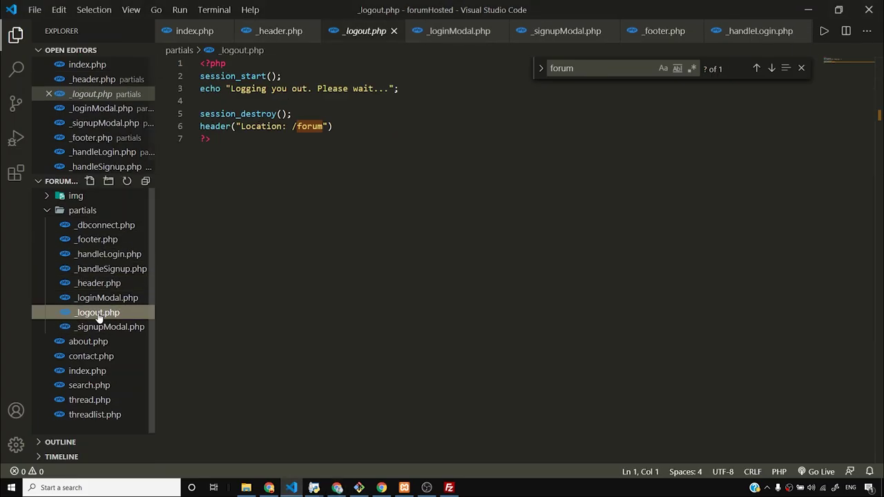
{"action": "double_click", "coordinate": [309, 127]}
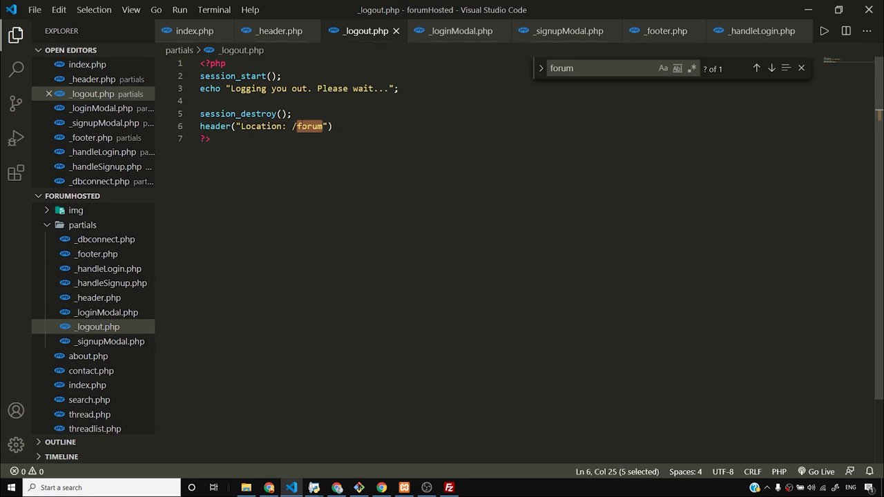
{"action": "key", "text": "BackSpace"}
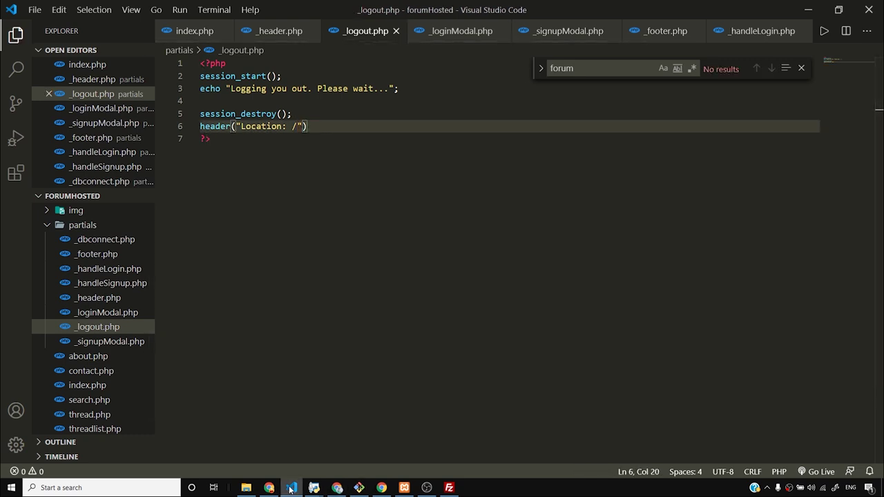
{"action": "left_click", "coordinate": [246, 487]}
{"action": "left_click", "coordinate": [163, 203]}
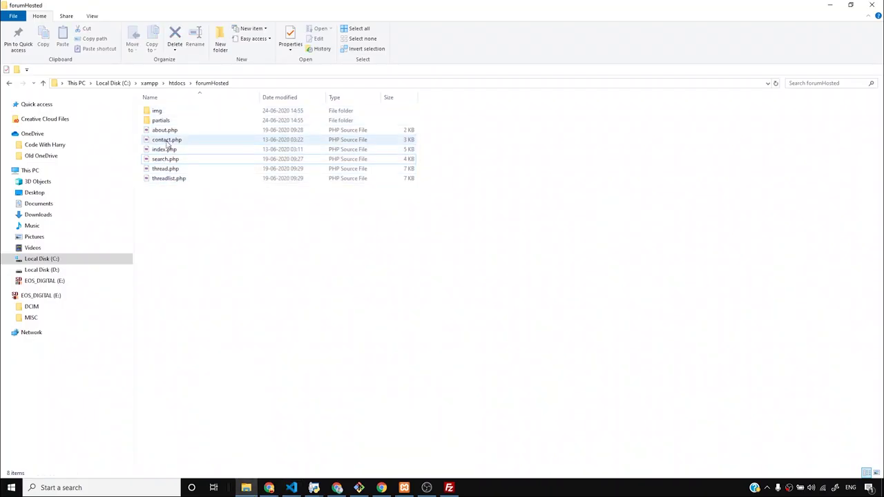
Step: Drag all eight forumHosted items into FileZilla's /var/www/html to re-upload the logout fix
{"action": "left_click_drag", "start_coordinate": [274, 249], "coordinate": [797, 246]}
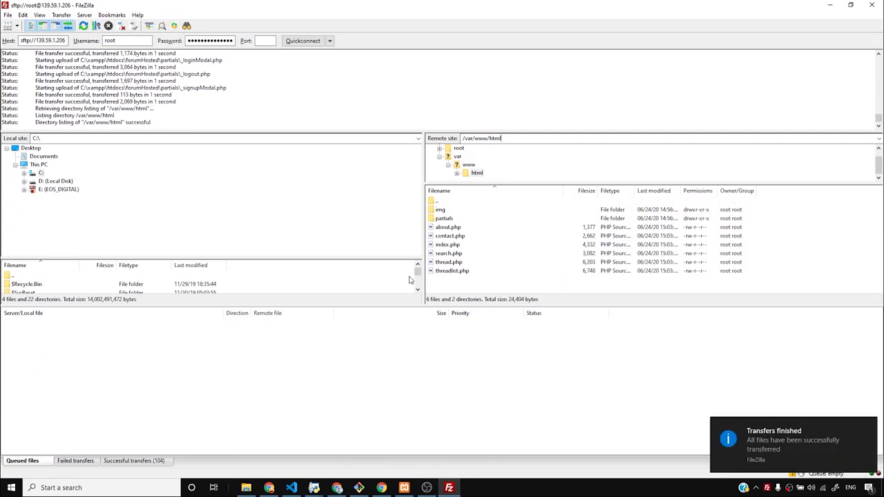
{"action": "left_click", "coordinate": [337, 488]}
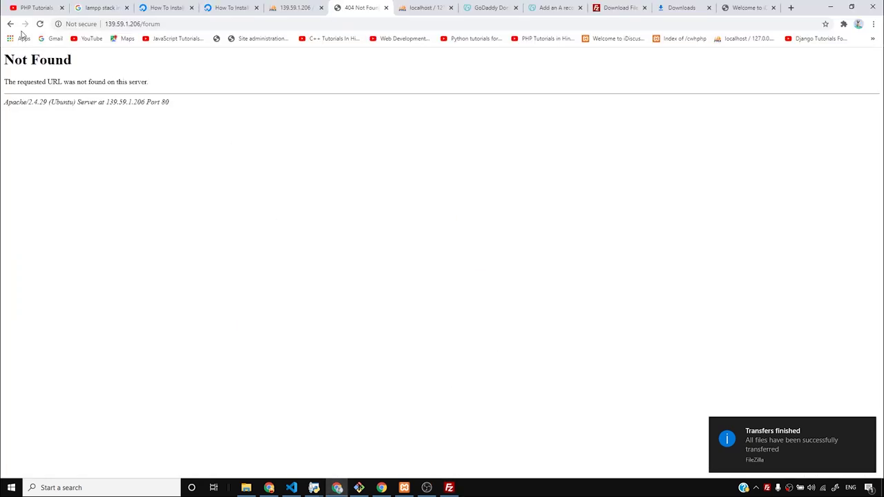
Step: Load the site root 139.59.1.206 by removing /forum from the address
{"action": "double_click", "coordinate": [151, 23]}
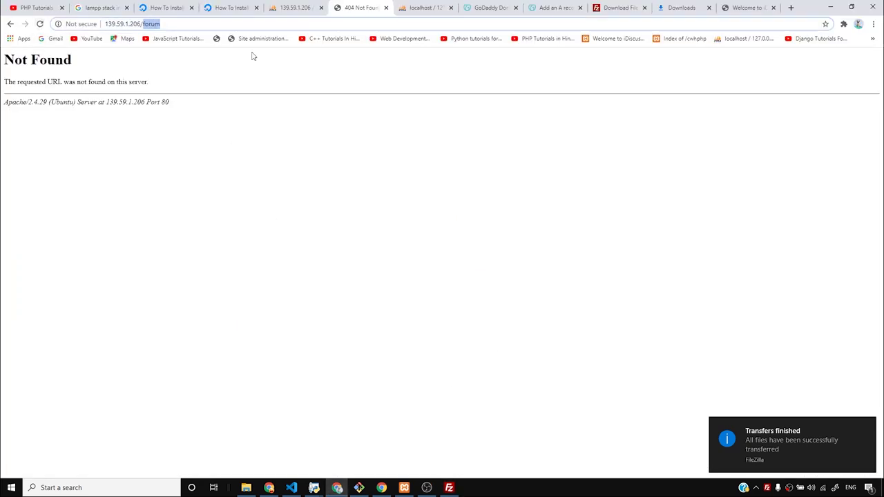
{"action": "key", "text": "BackSpace"}
{"action": "key", "text": "Return"}
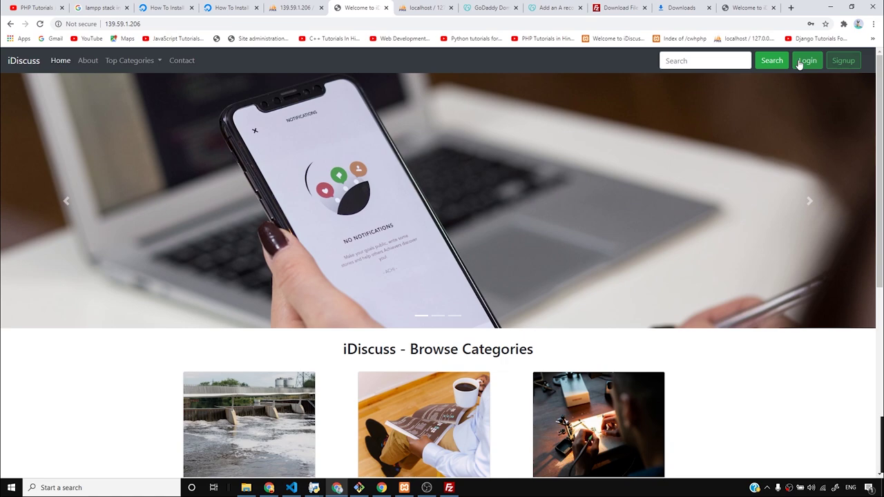
Step: Log in with a saved username and password, then log out to test the redirect
{"action": "left_click", "coordinate": [807, 60]}
{"action": "left_click", "coordinate": [414, 121]}
{"action": "left_click", "coordinate": [368, 145]}
{"action": "left_click", "coordinate": [348, 184]}
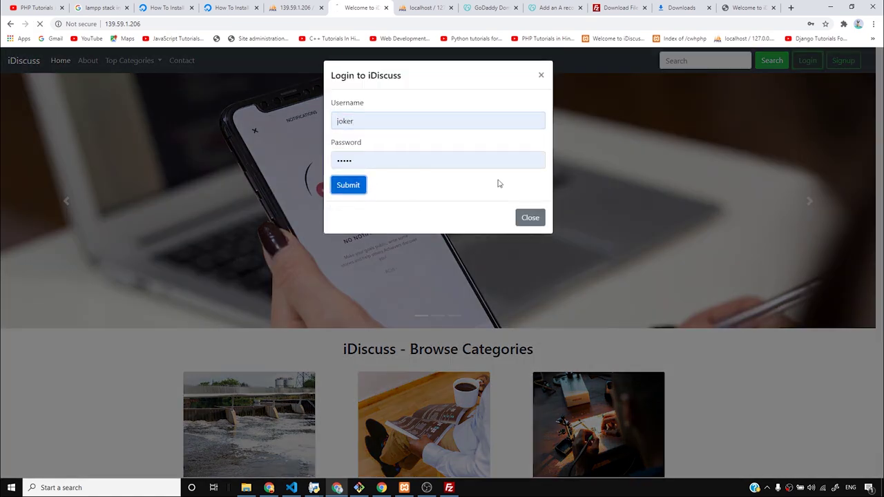
{"action": "left_click", "coordinate": [846, 60]}
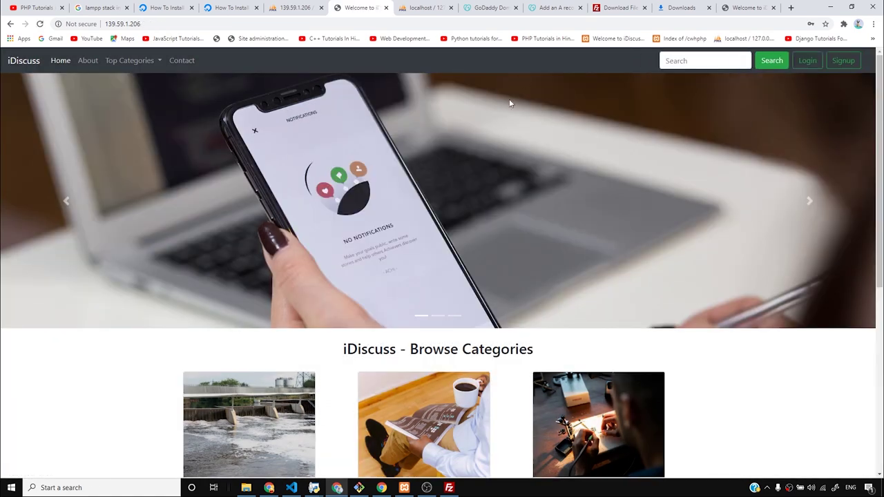
Step: Browse the JavaScript 'Fetch api not working' thread, then return to the iDiscuss home page
{"action": "scroll", "coordinate": [522, 78], "scroll_direction": "down", "scroll_amount": 5}
{"action": "left_click", "coordinate": [404, 211]}
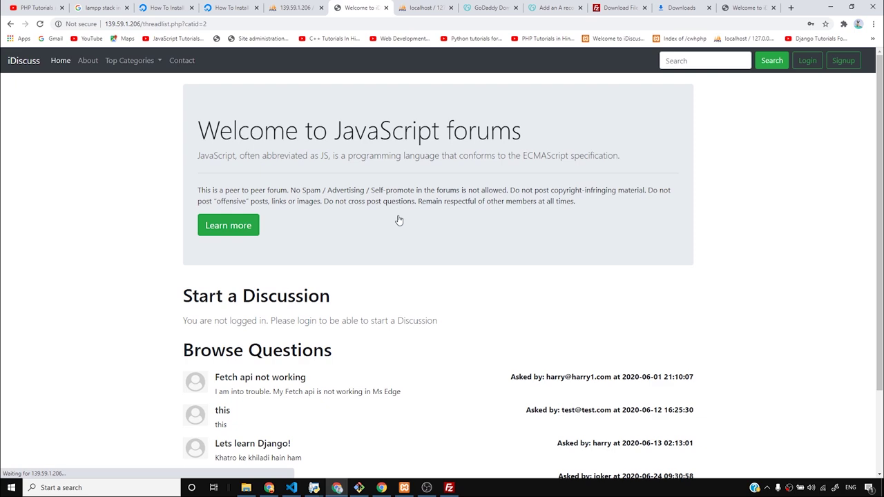
{"action": "scroll", "coordinate": [378, 260], "scroll_direction": "down", "scroll_amount": 3}
{"action": "left_click", "coordinate": [223, 274]}
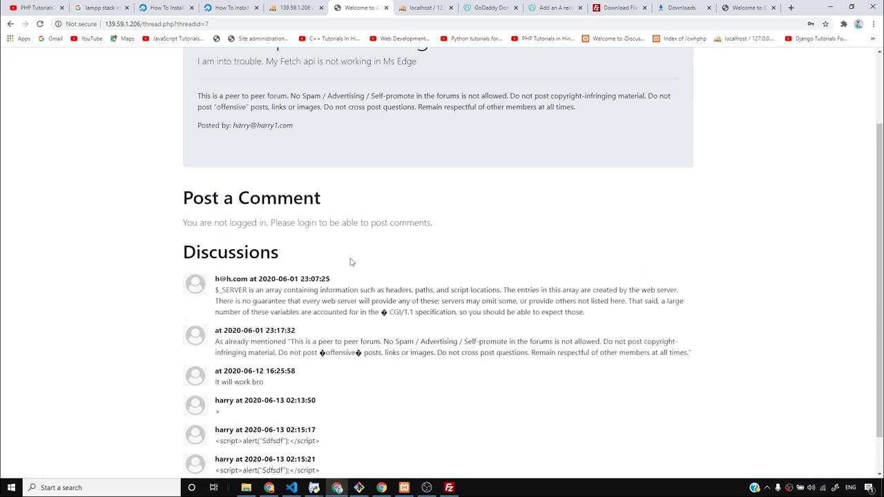
{"action": "scroll", "coordinate": [353, 260], "scroll_direction": "down", "scroll_amount": 1}
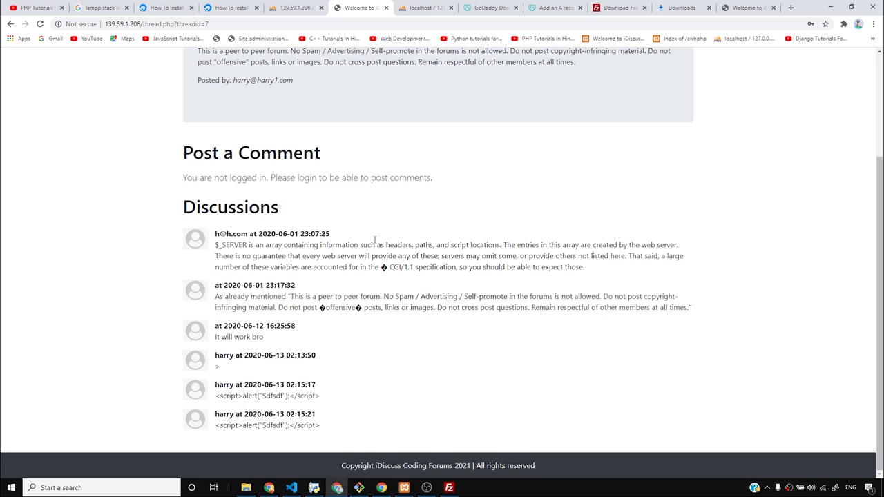
{"action": "scroll", "coordinate": [375, 240], "scroll_direction": "up", "scroll_amount": 2}
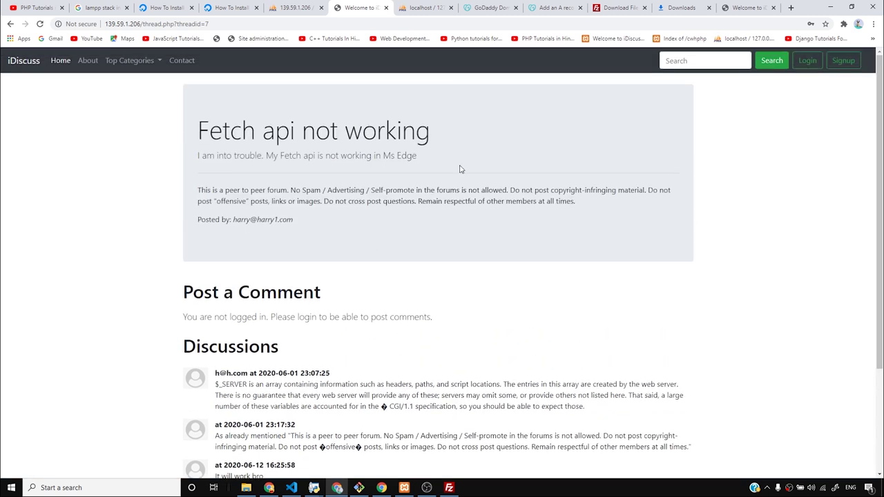
{"action": "left_click_drag", "start_coordinate": [214, 317], "coordinate": [442, 387]}
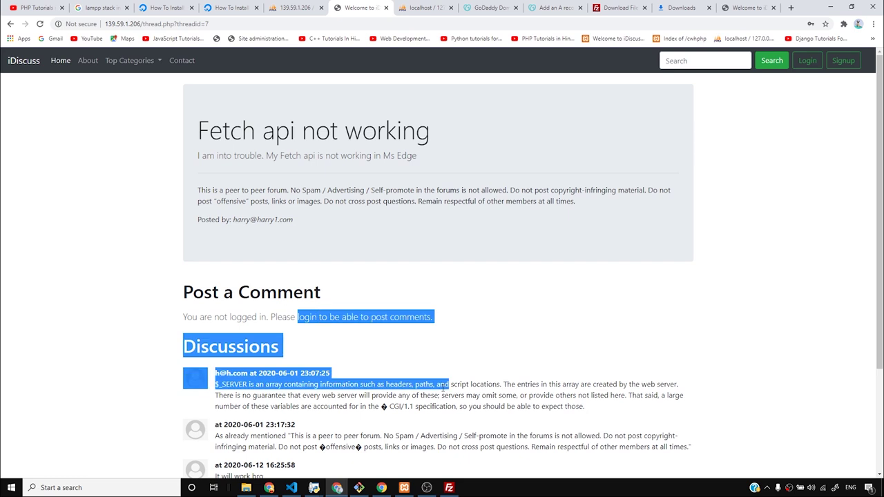
{"action": "left_click", "coordinate": [443, 387]}
{"action": "left_click", "coordinate": [137, 62]}
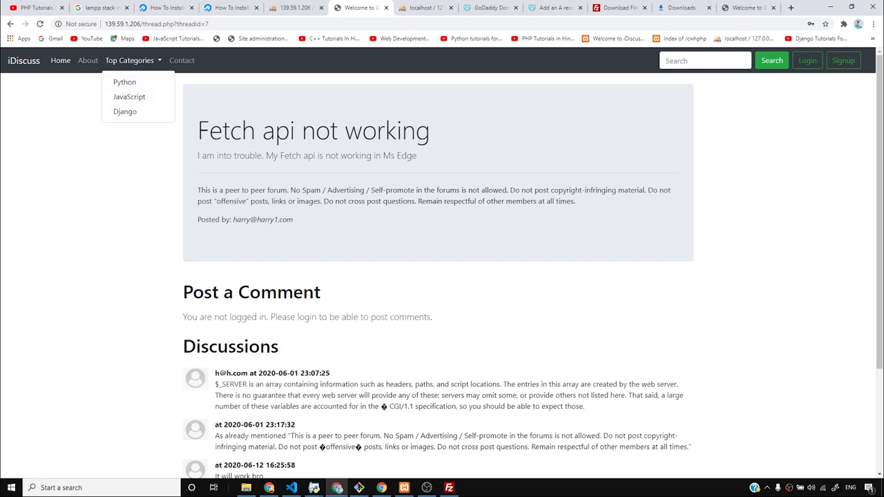
{"action": "left_click", "coordinate": [59, 63]}
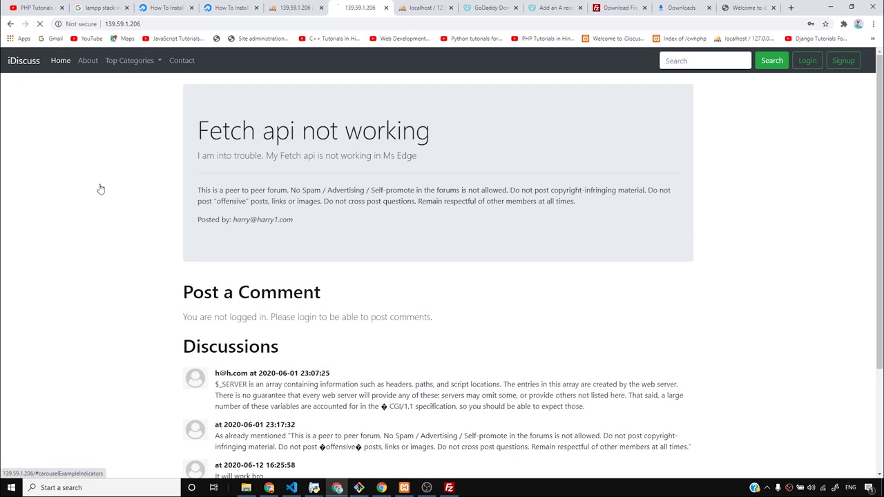
{"action": "scroll", "coordinate": [160, 313], "scroll_direction": "down", "scroll_amount": 10}
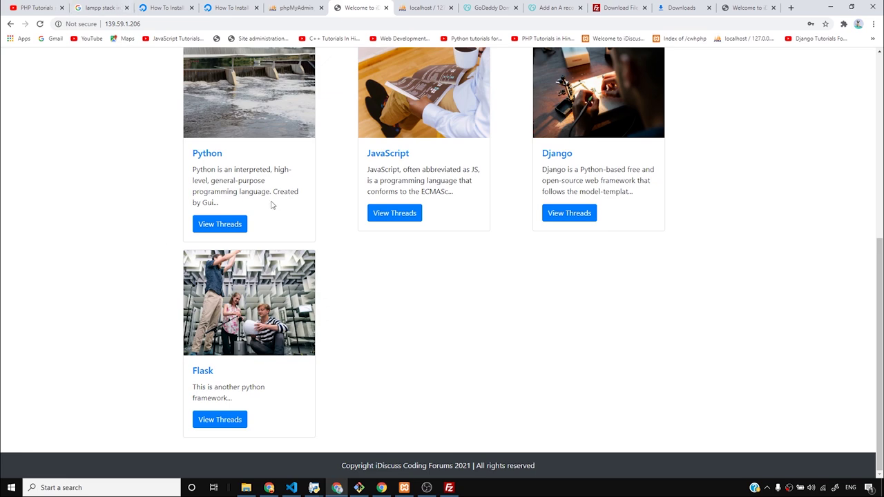
{"action": "scroll", "coordinate": [274, 203], "scroll_direction": "up", "scroll_amount": 5}
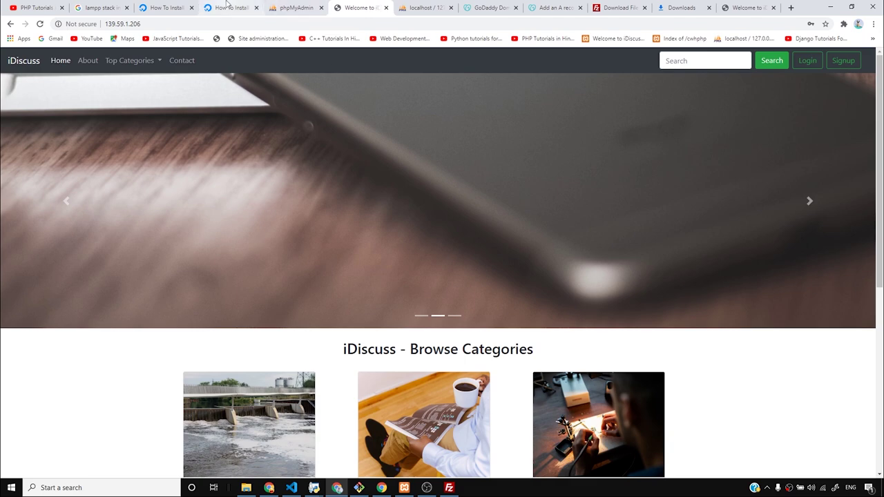
Step: Scroll the LAMP on Ubuntu 18.04 tutorial back to its top before returning to DigitalOcean
{"action": "left_click", "coordinate": [228, 7]}
{"action": "left_click", "coordinate": [163, 7]}
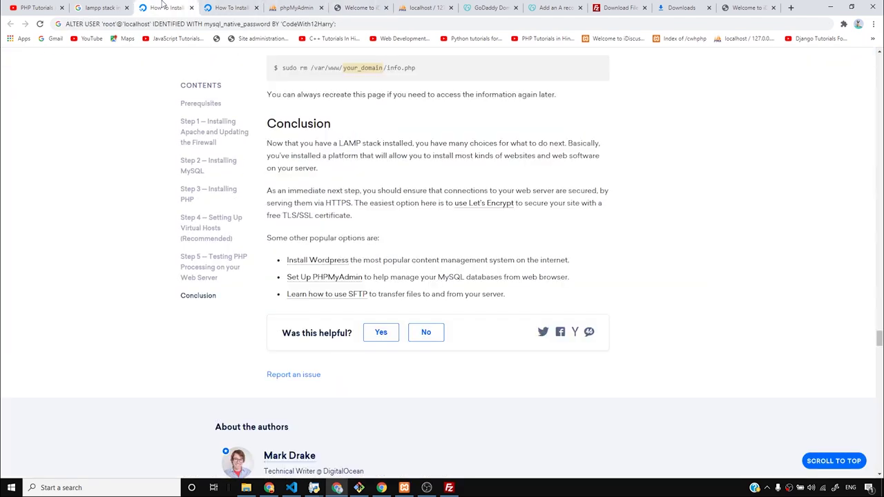
{"action": "left_click", "coordinate": [205, 194]}
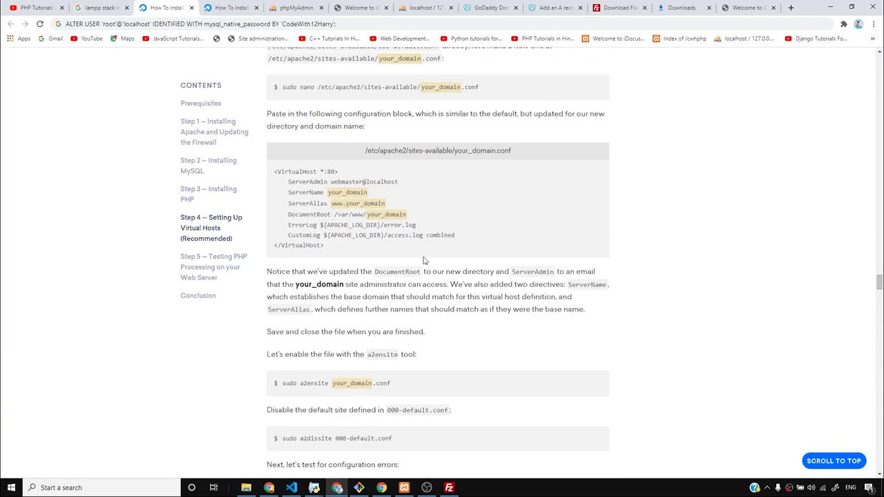
{"action": "left_click_drag", "start_coordinate": [878, 285], "coordinate": [879, 62]}
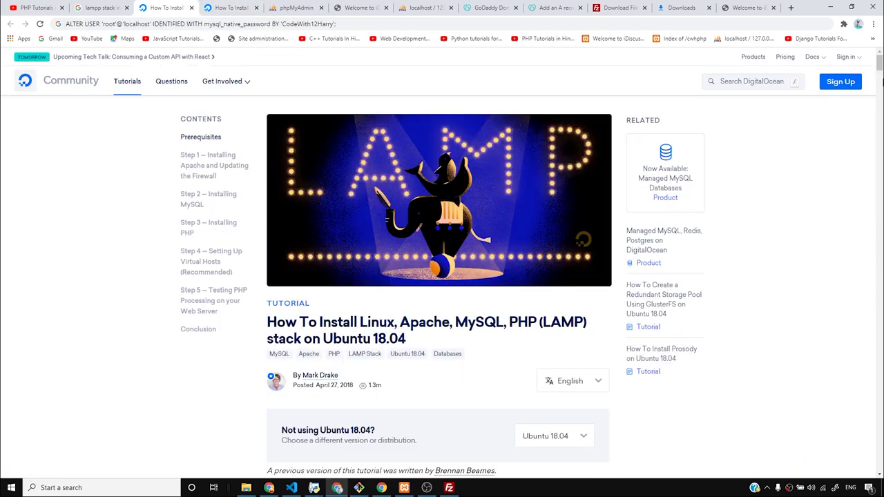
{"action": "left_click", "coordinate": [381, 488]}
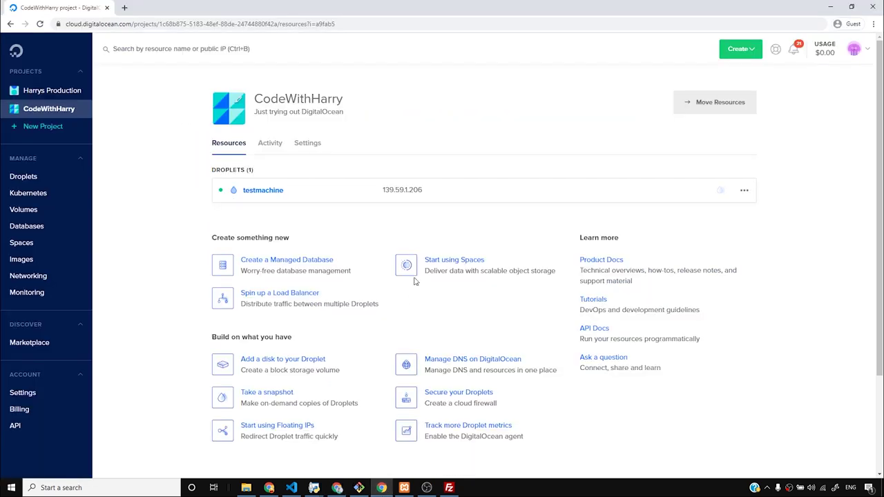
Step: Check the testmachine droplet at 139.59.1.206, then return to the LAMP tutorial
{"action": "mouse_move", "coordinate": [399, 196]}
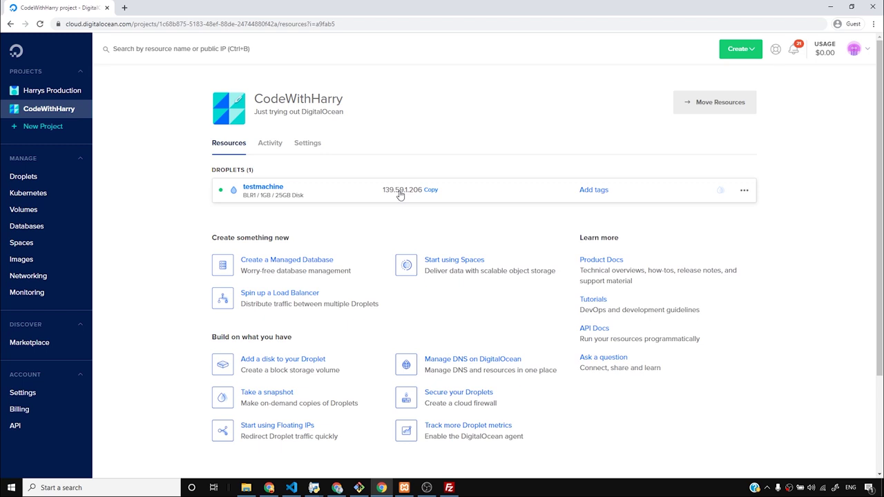
{"action": "left_click", "coordinate": [337, 487]}
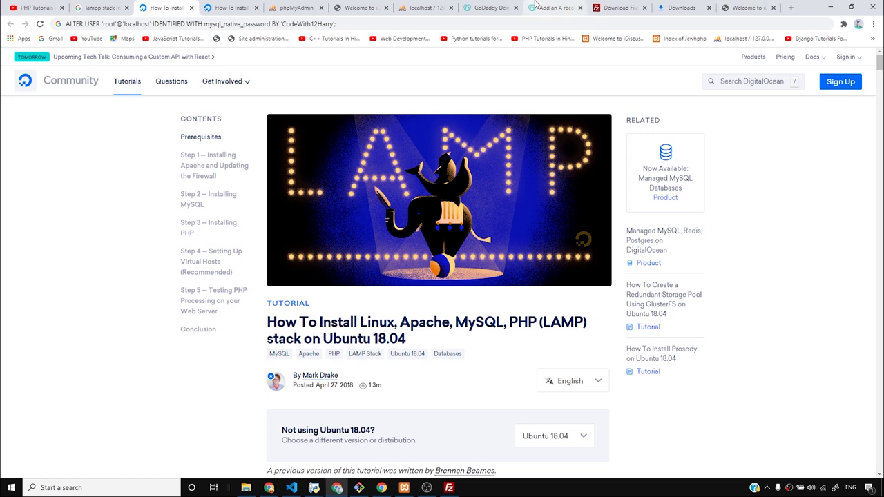
Step: Reload the 'PHP Tutorials in Hindi' playlist and scroll its 71-video list
{"action": "left_click", "coordinate": [58, 7]}
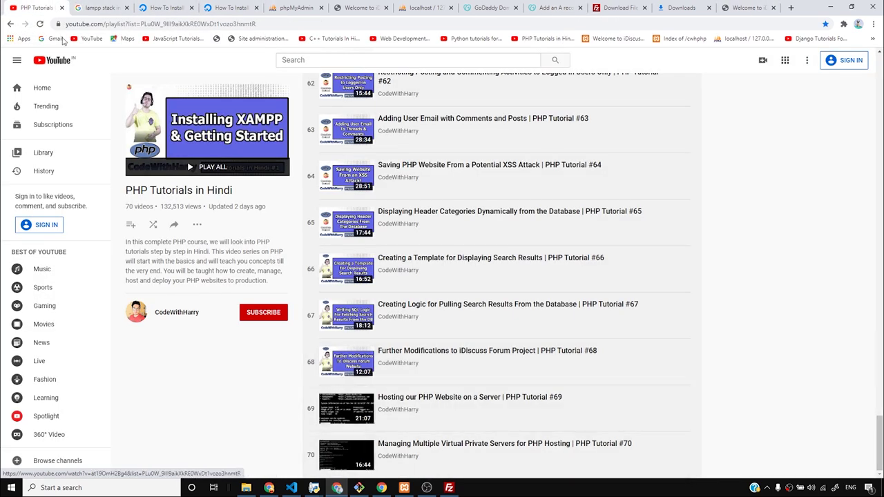
{"action": "left_click", "coordinate": [38, 25]}
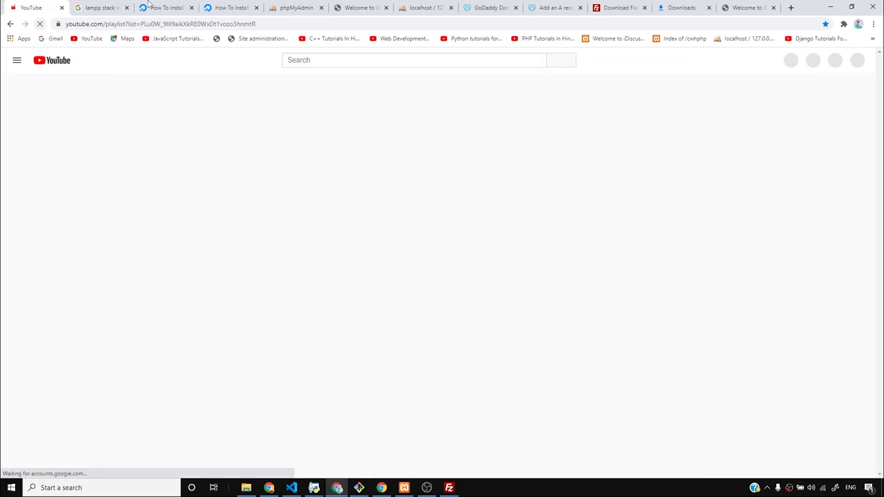
{"action": "scroll", "coordinate": [799, 108], "scroll_direction": "down", "scroll_amount": 5}
{"action": "scroll", "coordinate": [799, 108], "scroll_direction": "up", "scroll_amount": 5}
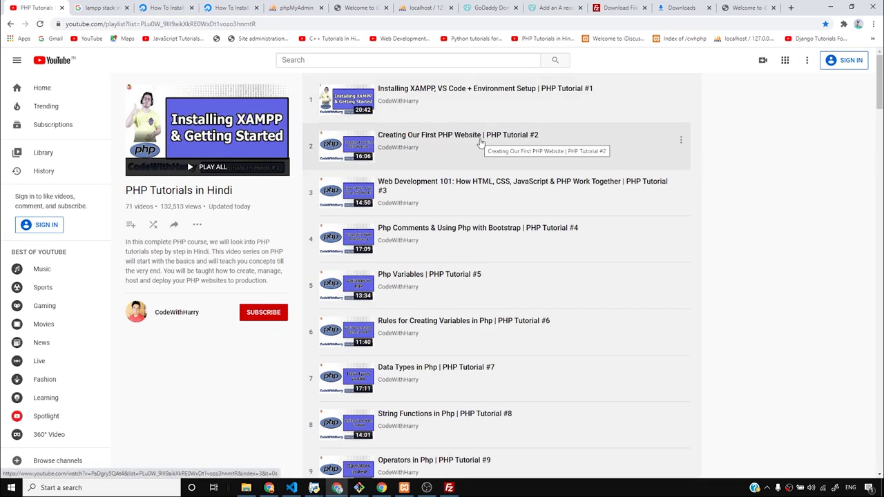